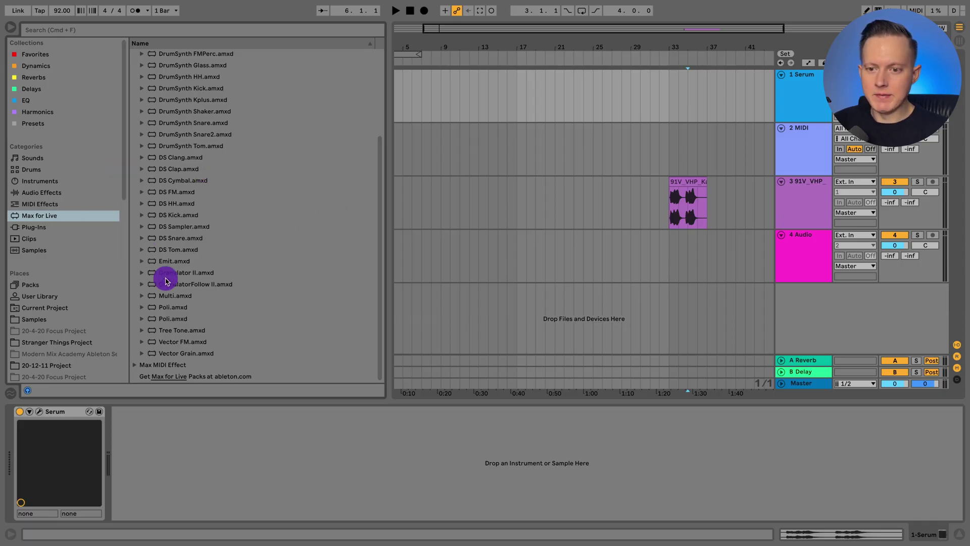
Load the Granulator II instrument onto the second MIDI track and hide the browser
left_click(796, 164)
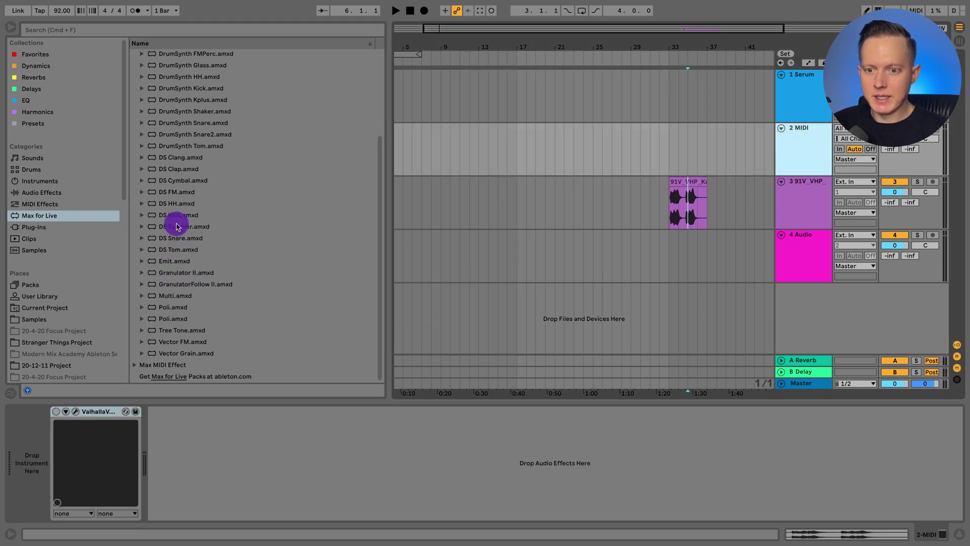
mouse_move(177, 272)
left_mouse_down()
mouse_move(32, 449)
mouse_move(30, 435)
left_mouse_up()
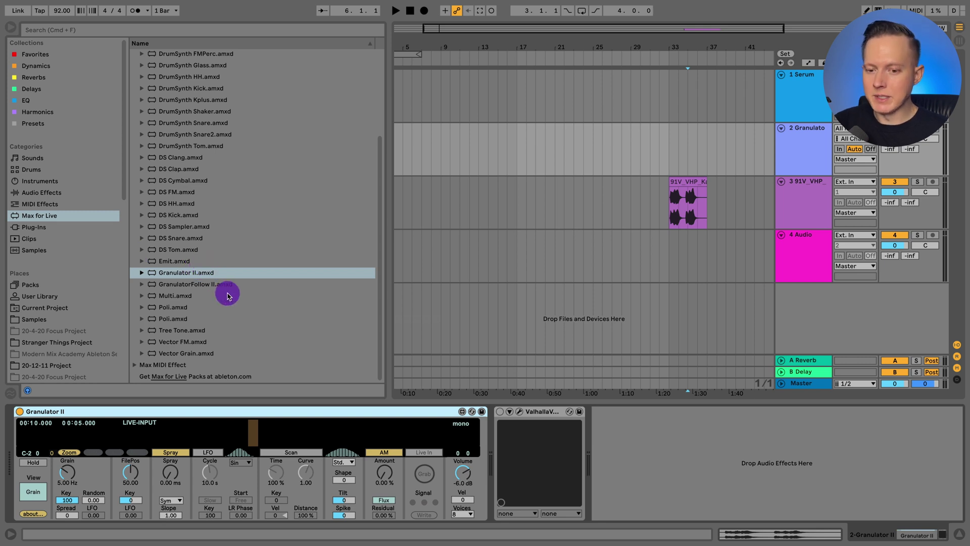
key("super+alt+b")
Audition the vocal clip on track 3 from bar 33
left_click(310, 180)
left_click(298, 204)
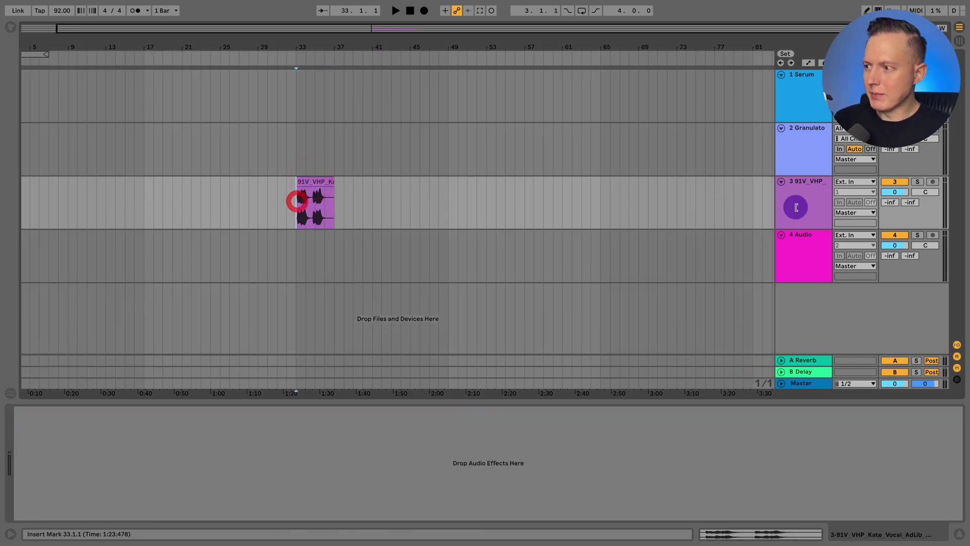
left_click(919, 182)
key("space")
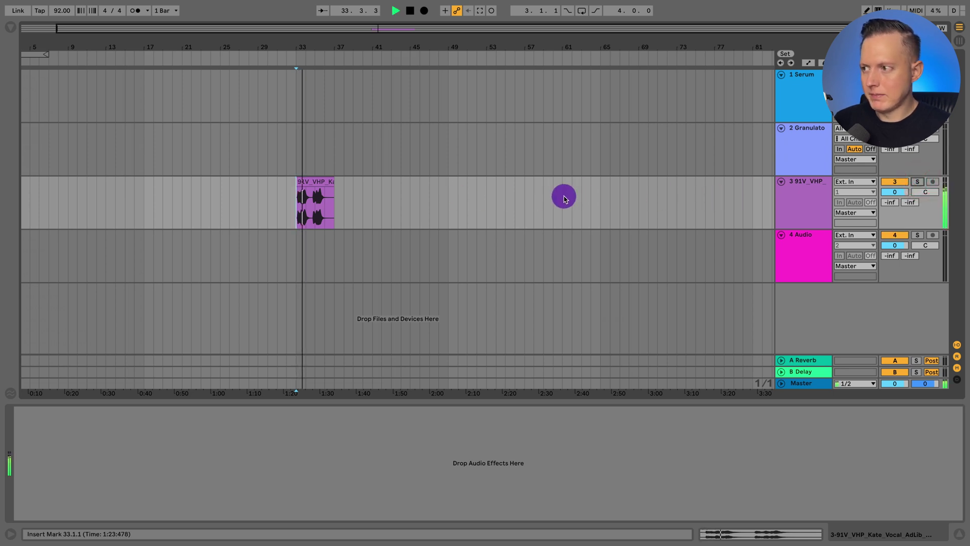
key("space")
Load the vocal clip from track 3 into Granulator II as its sample
left_click(809, 86)
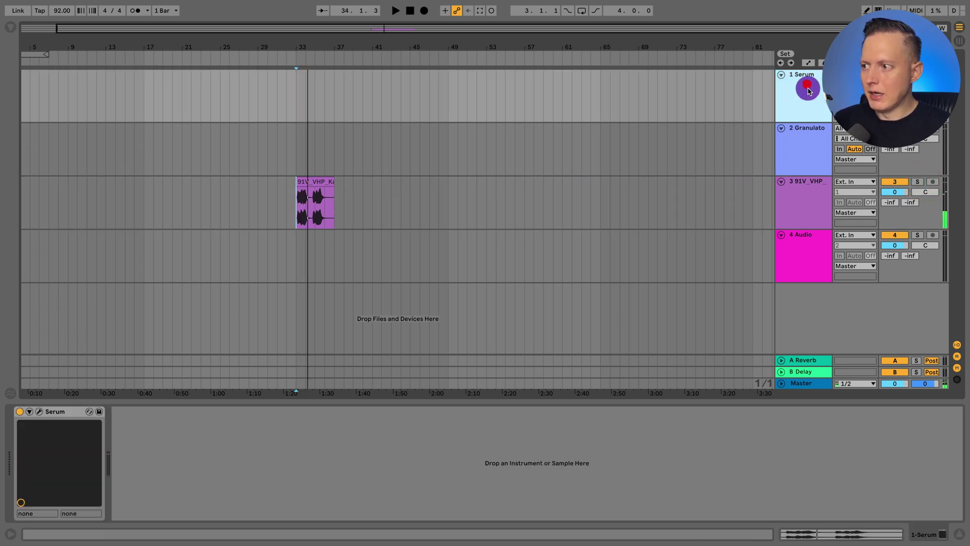
left_click(806, 139)
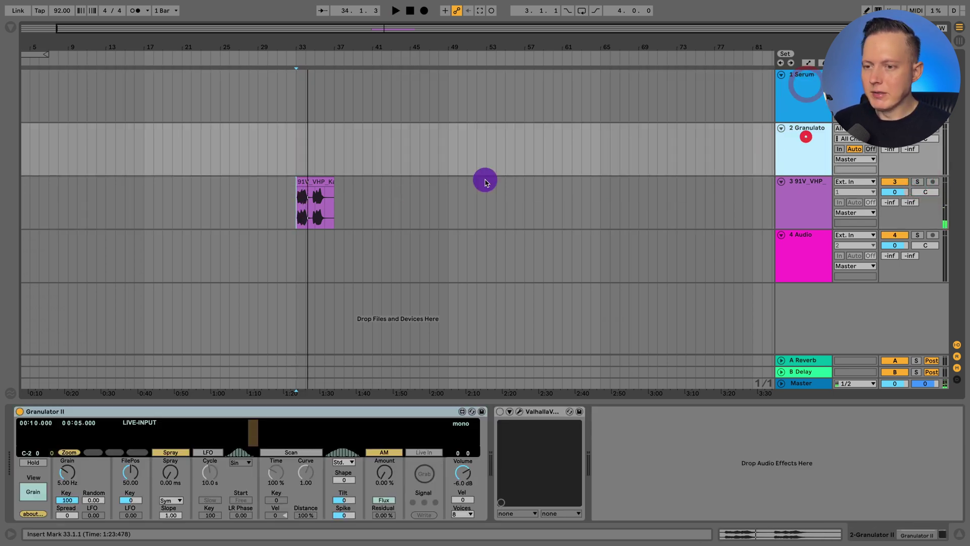
left_click(317, 181)
left_click(805, 141)
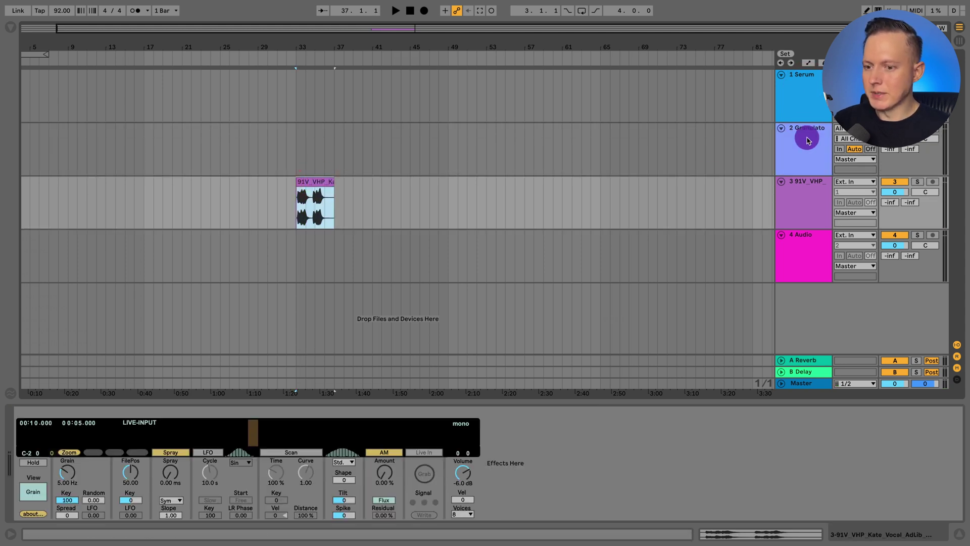
left_click(322, 185)
left_click_drag(319, 182, 171, 438)
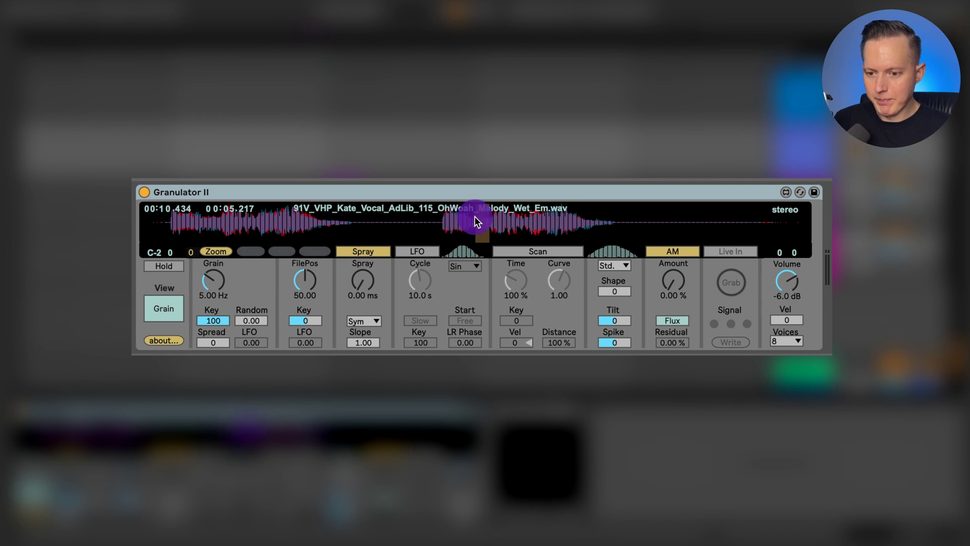
Set Granulator II's file position to 46.17
left_click(217, 251)
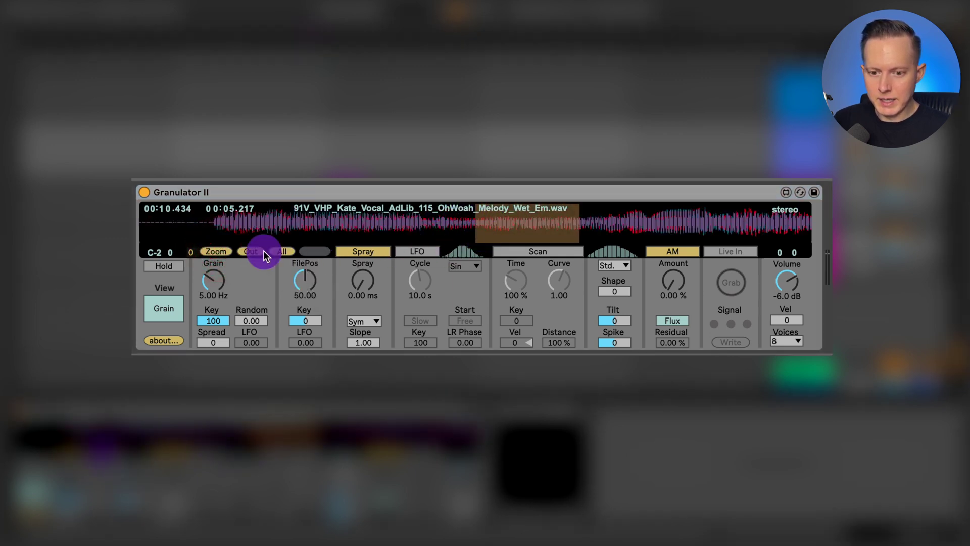
left_click(249, 252)
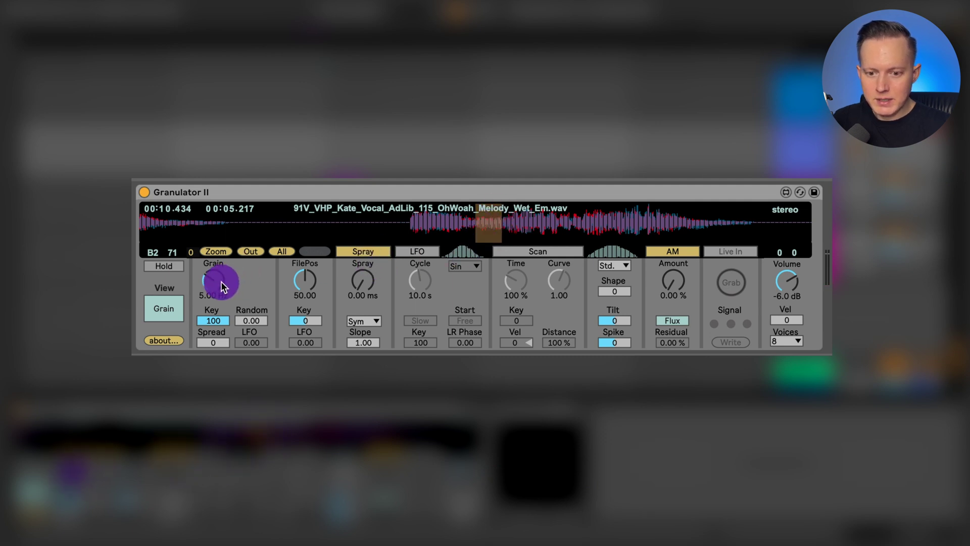
left_click(219, 252)
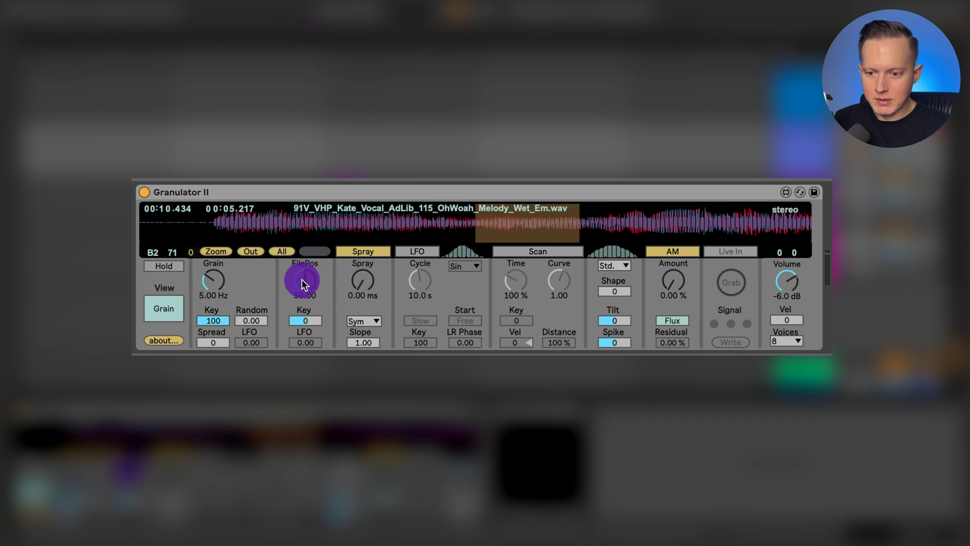
left_click_drag(302, 280, 305, 275)
left_click_drag(322, 221, 449, 223)
left_click_drag(308, 281, 310, 283)
left_click(251, 252)
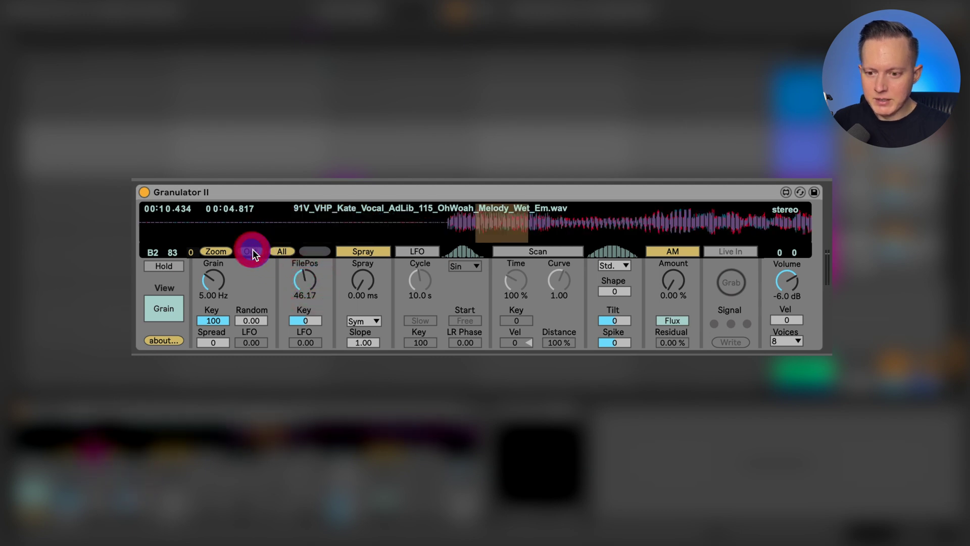
Try several start points in the first vocal phrase of the full waveform, finishing with the file position at 15.47
left_click(279, 251)
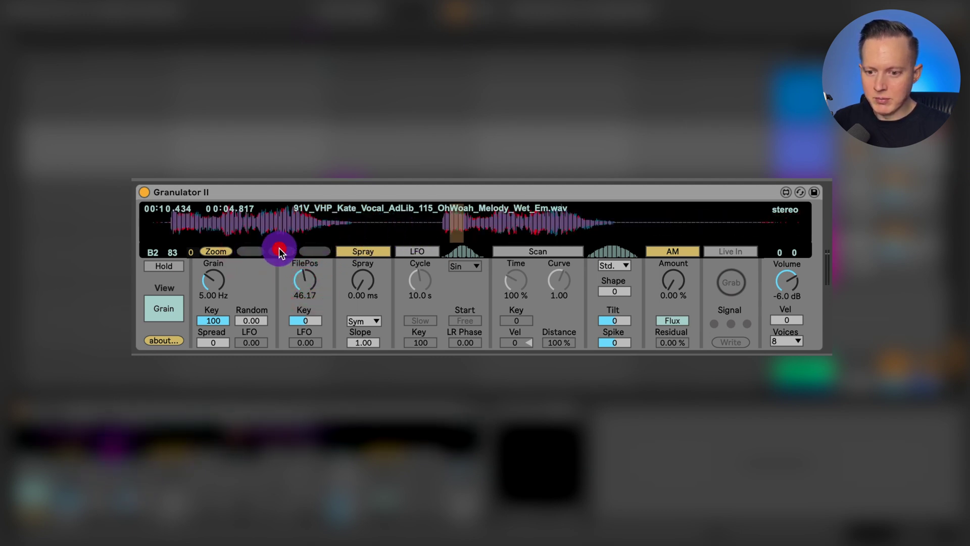
left_click(242, 223)
left_click(271, 221)
left_click(294, 222)
left_click(203, 222)
left_click(249, 220)
left_click(216, 250)
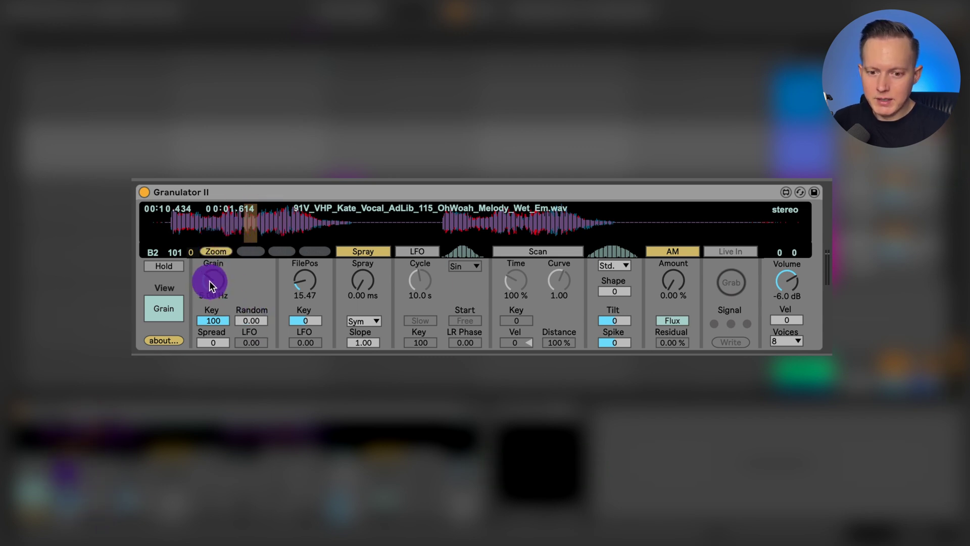
Sweep the grain rate through 0.25 Hz and 150 Hz, finishing at 6.48 Hz
left_click_drag(209, 280, 221, 323)
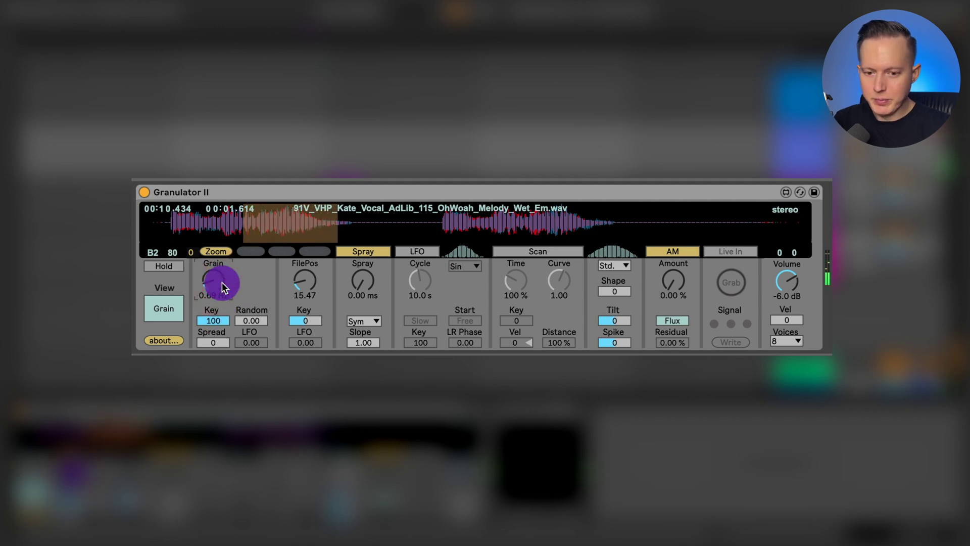
left_click_drag(222, 282, 220, 293)
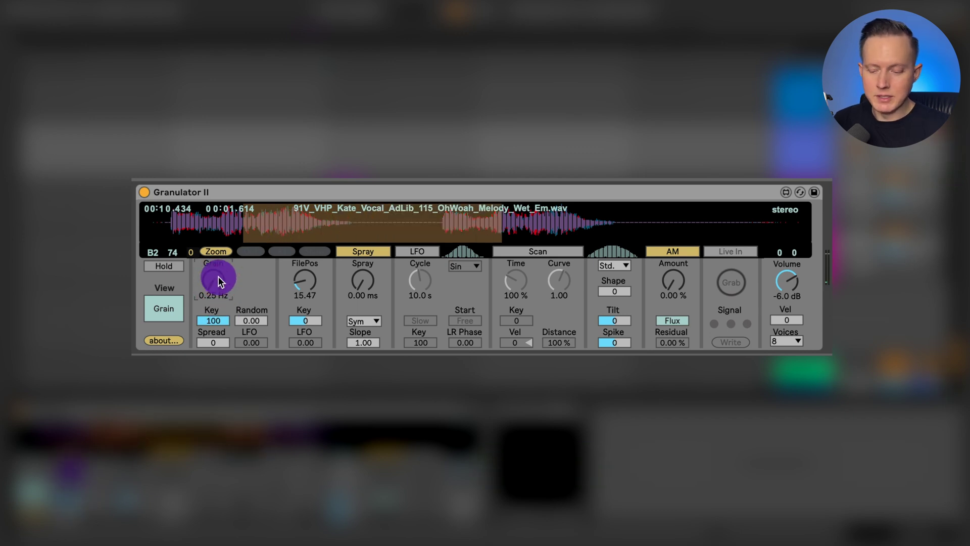
mouse_move(219, 277)
left_mouse_down()
mouse_move(210, 284)
mouse_move(225, 197)
mouse_move(208, 285)
left_mouse_up()
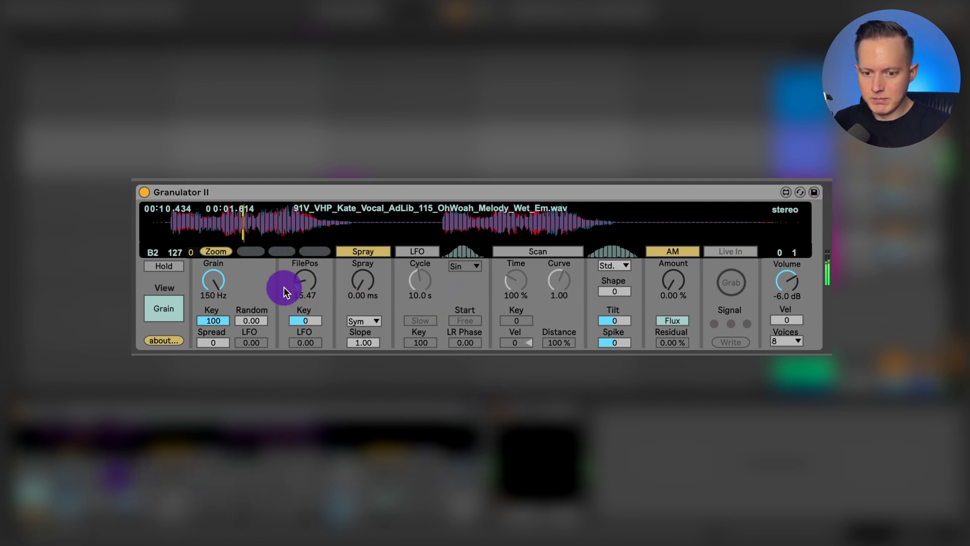
left_click_drag(213, 287, 229, 333)
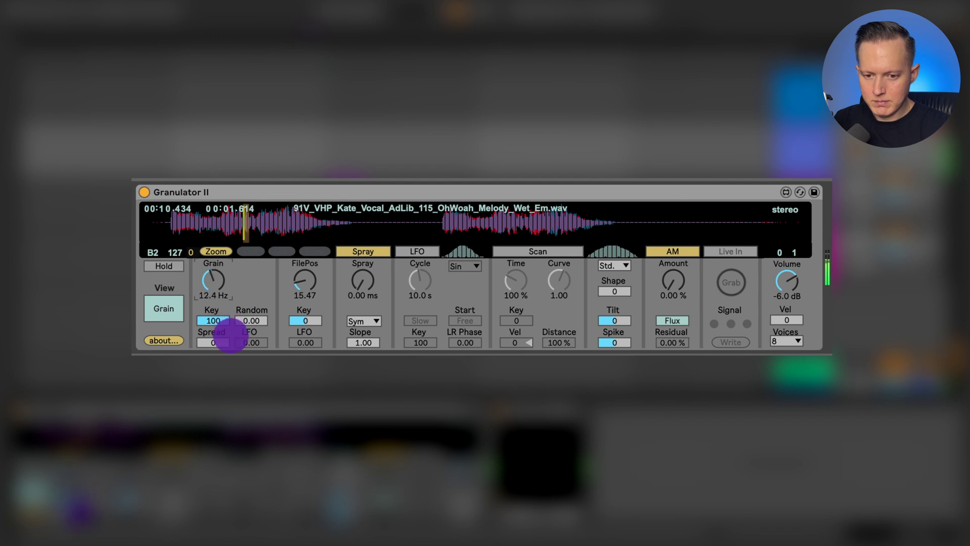
mouse_move(230, 331)
left_mouse_down()
mouse_move(234, 314)
mouse_move(227, 347)
mouse_move(234, 285)
left_mouse_up()
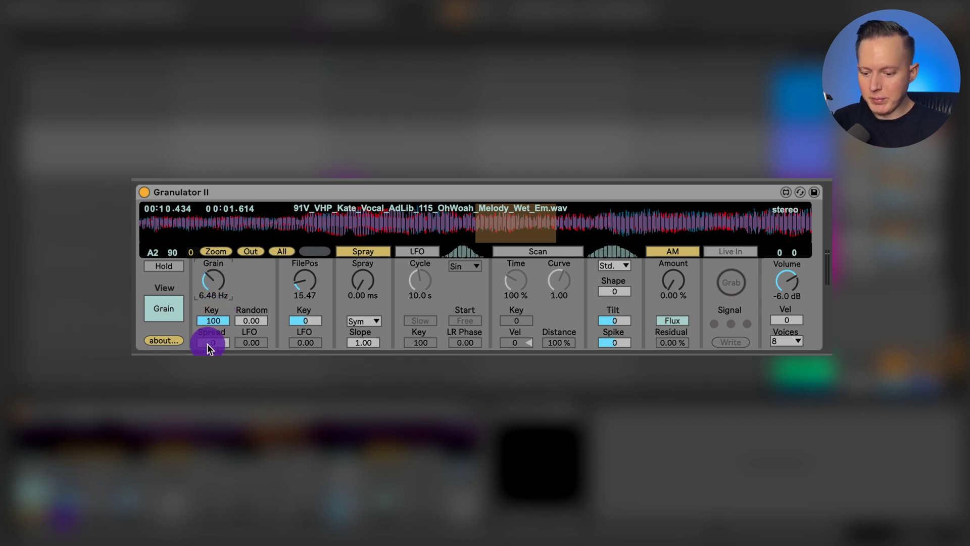
Raise the grain rate to 150 Hz and keep the grain's key tracking at 100
left_click_drag(207, 343, 216, 340)
mouse_move(511, 280)
left_mouse_down()
mouse_move(522, 251)
mouse_move(511, 208)
left_mouse_up()
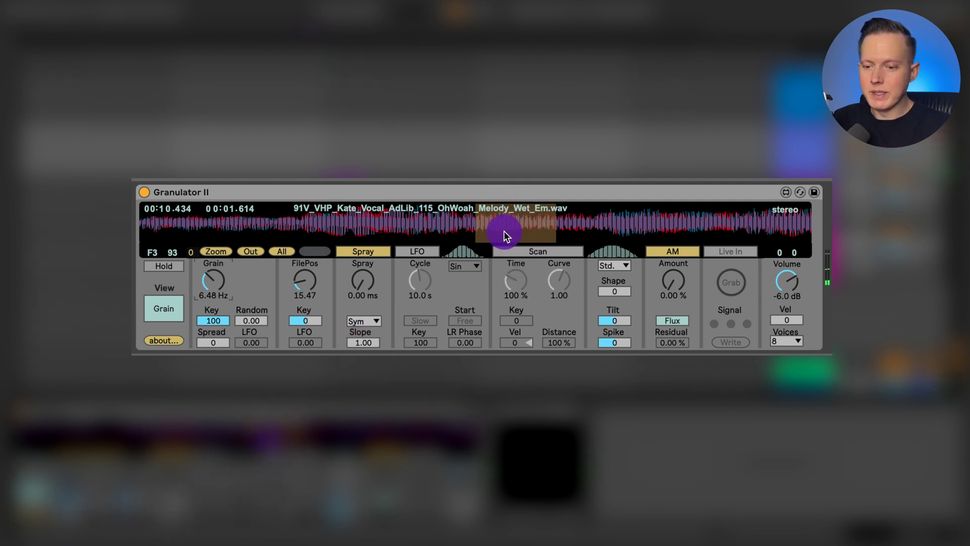
mouse_move(222, 275)
left_mouse_down()
mouse_move(223, 261)
mouse_move(220, 276)
mouse_move(233, 279)
mouse_move(231, 270)
left_mouse_up()
left_click(207, 313)
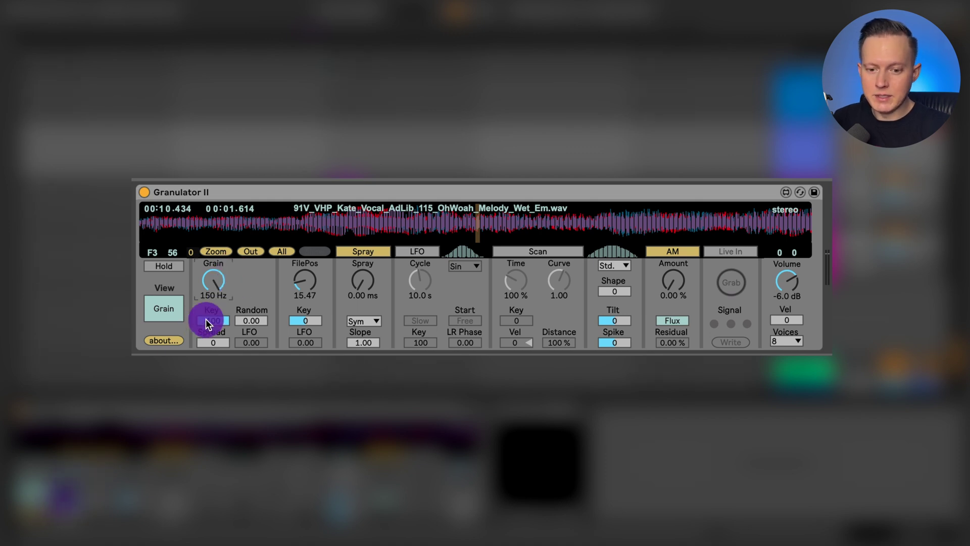
left_click_drag(214, 323, 210, 340)
left_click(216, 320)
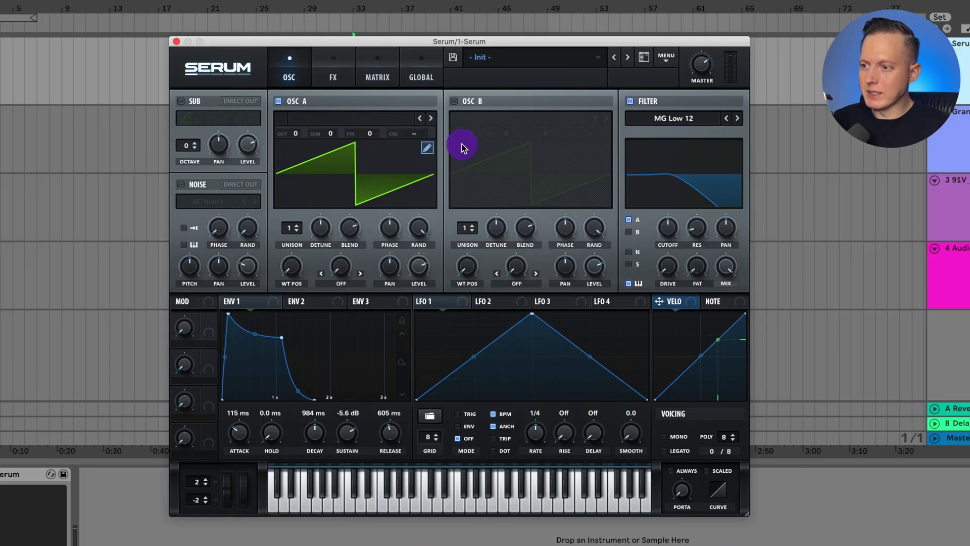
Enable keyboard tracking for the MG Low 12 filter in Serum and close the plug-in window
left_click(630, 283)
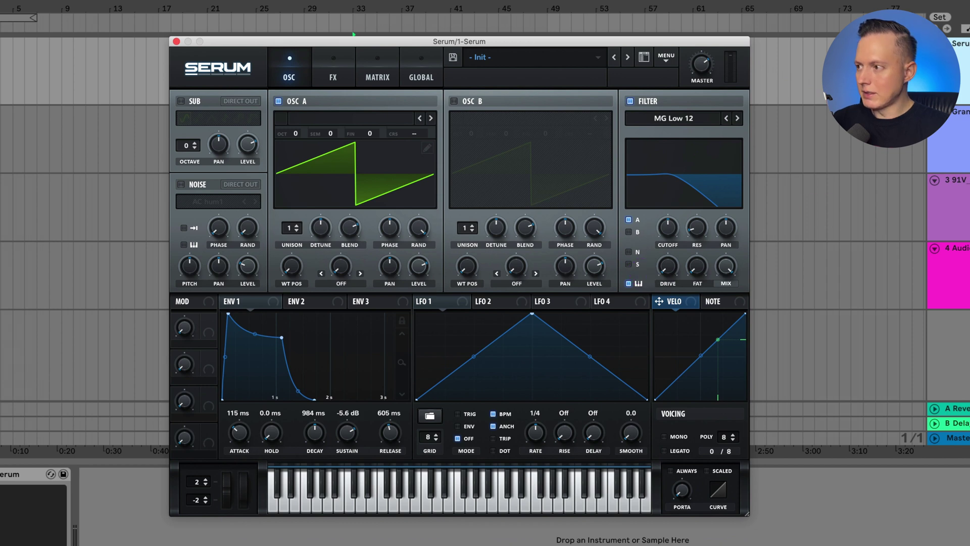
left_click(843, 85)
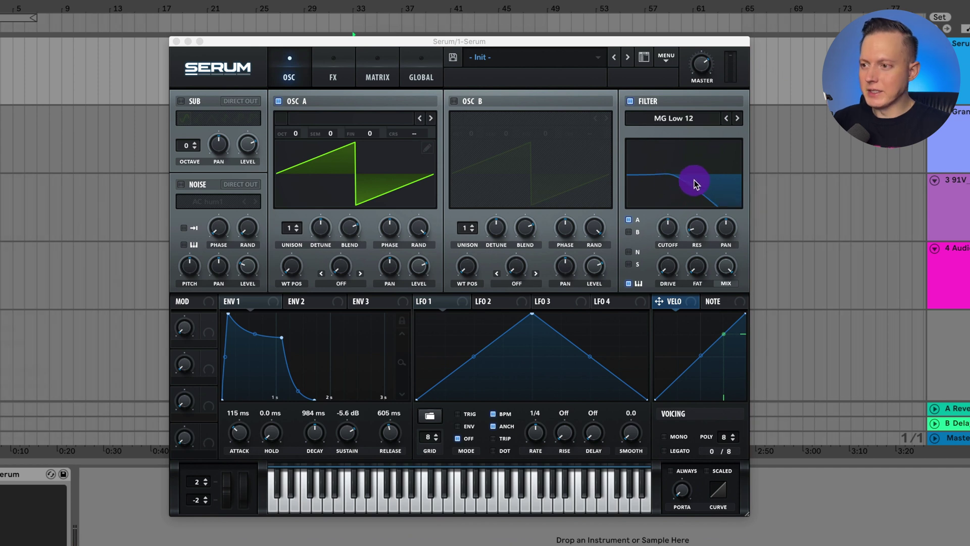
mouse_move(683, 180)
left_mouse_down()
mouse_move(734, 186)
mouse_move(733, 215)
mouse_move(726, 187)
mouse_move(665, 185)
left_mouse_up()
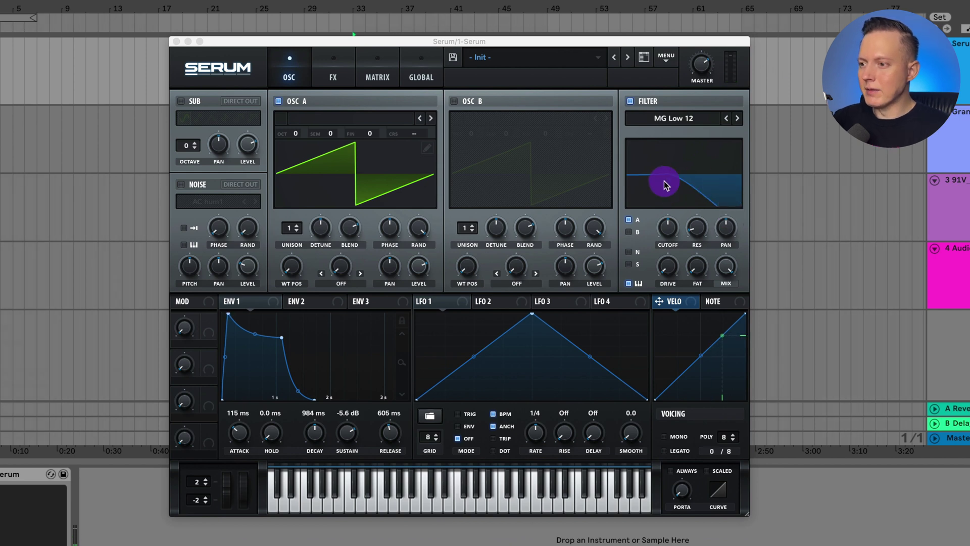
left_click(177, 41)
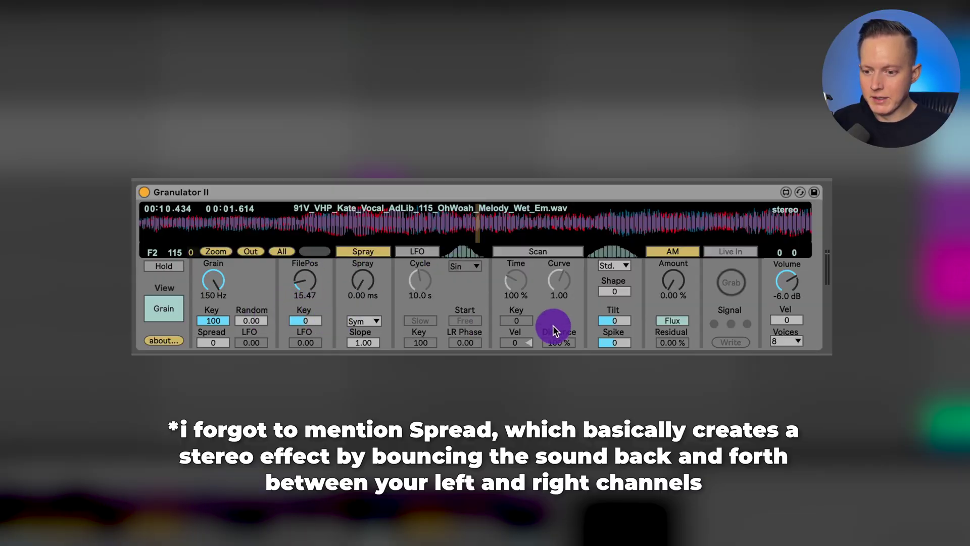
Check Granulator II's filter view, and in the grain view set the file position to 13.11 and the grain rate to 6.06 Hz
left_click(154, 309)
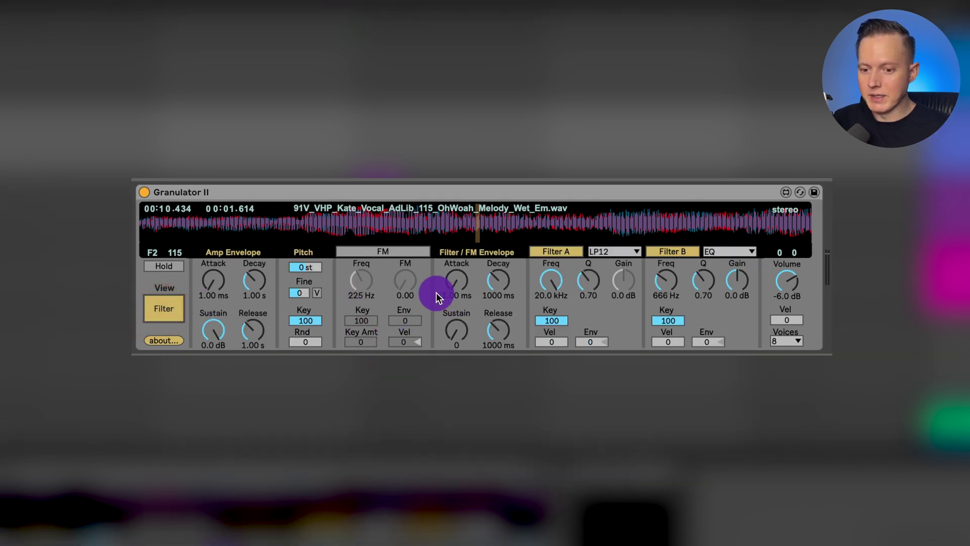
left_click(163, 300)
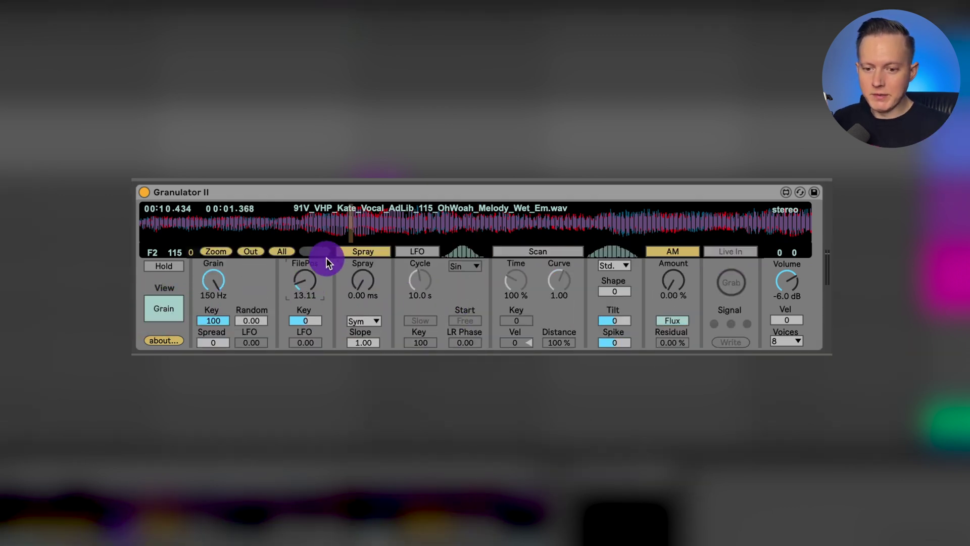
left_click_drag(211, 280, 209, 337)
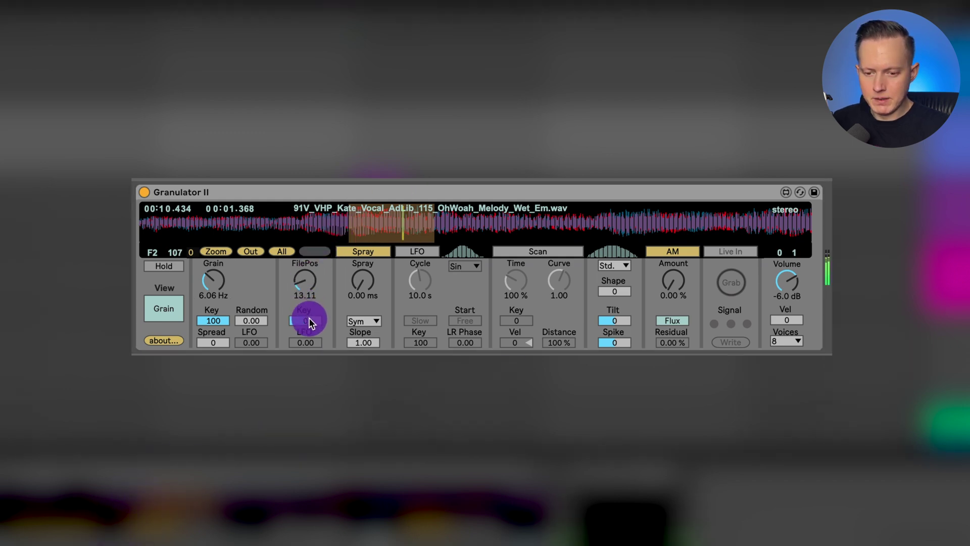
Try the file position's key tracking at 98 and -100, and reset it to 0
left_click_drag(309, 323, 313, 227)
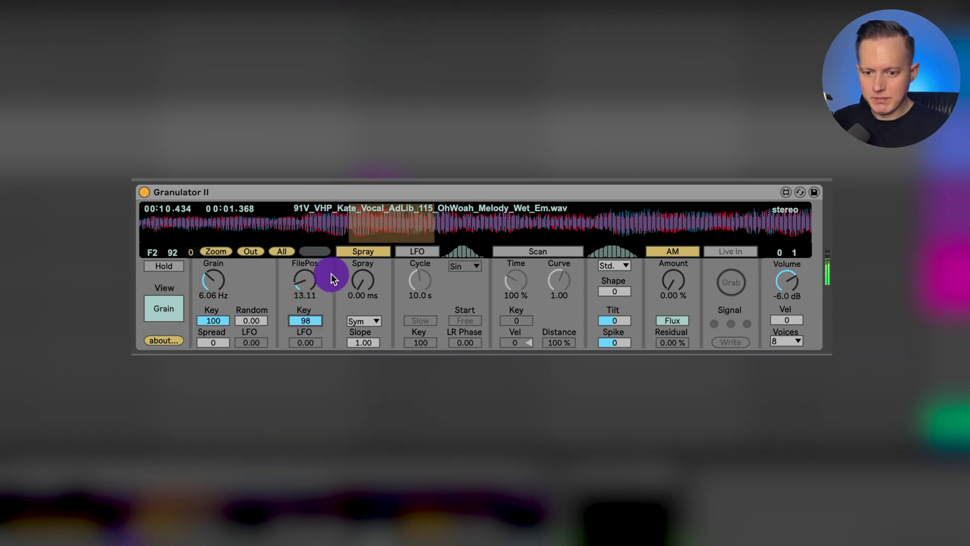
left_click(251, 251)
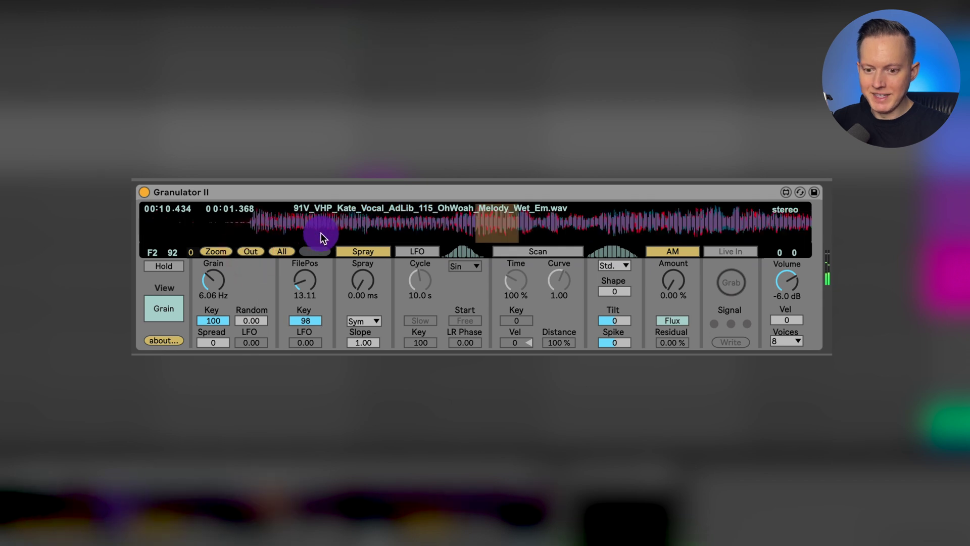
left_click_drag(304, 320, 308, 335)
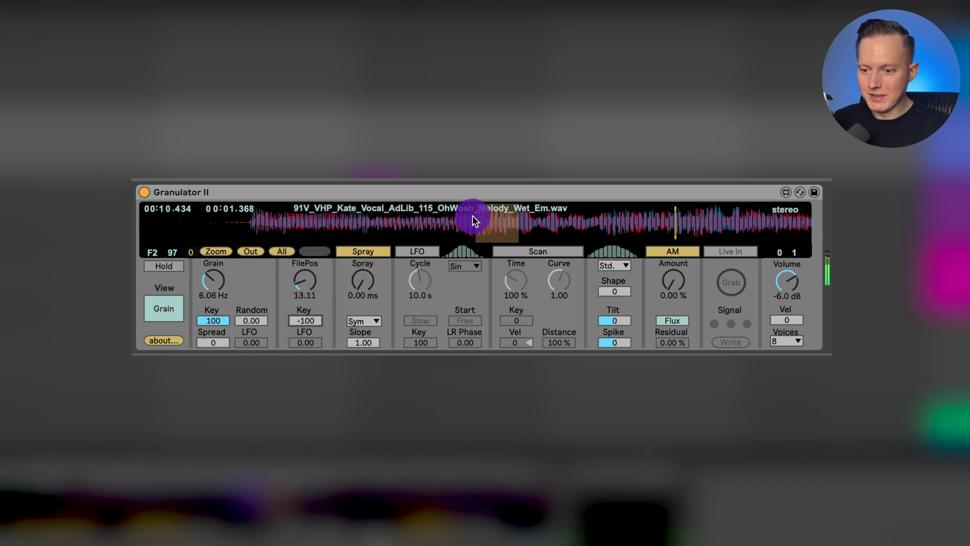
double_click(305, 320)
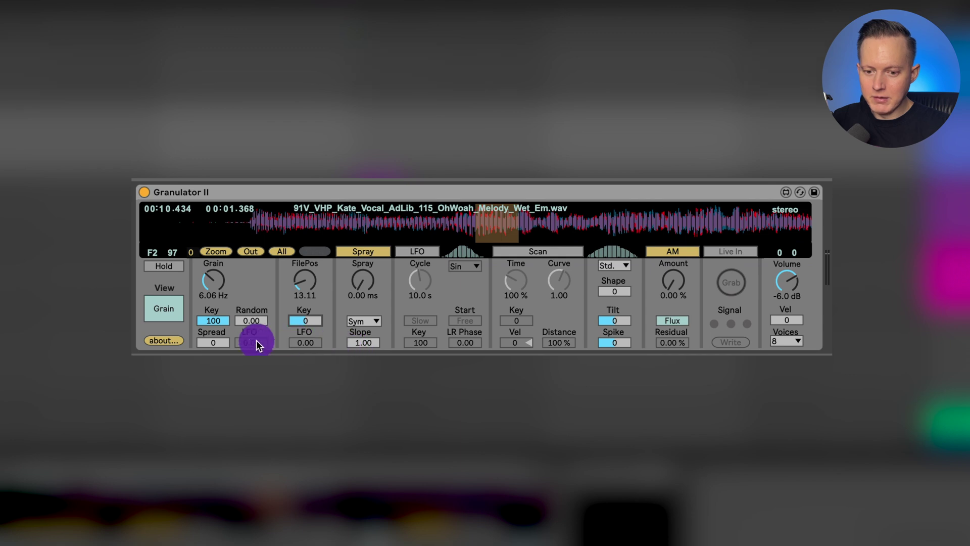
Enable Granulator II's LFO and set its cycle to 1.64 s
left_click(417, 250)
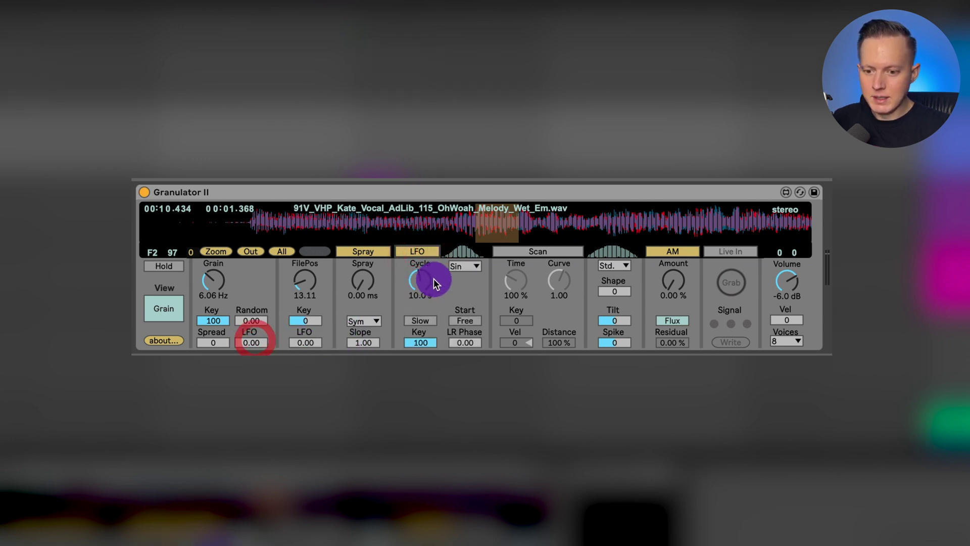
left_click_drag(425, 293, 446, 272)
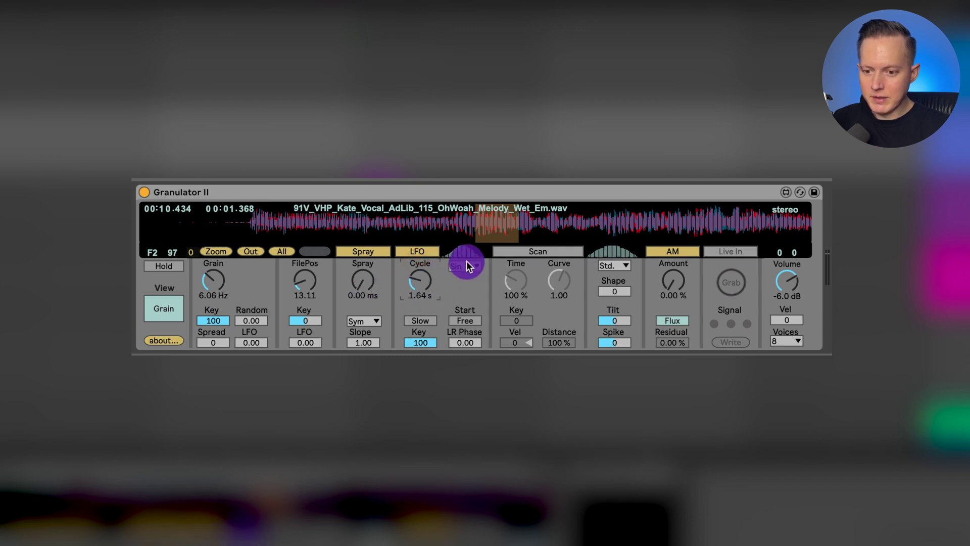
Try LFO modulation of the grain rate with the Sin waveform, reset it to 0.00, and turn the LFO off
left_click(464, 266)
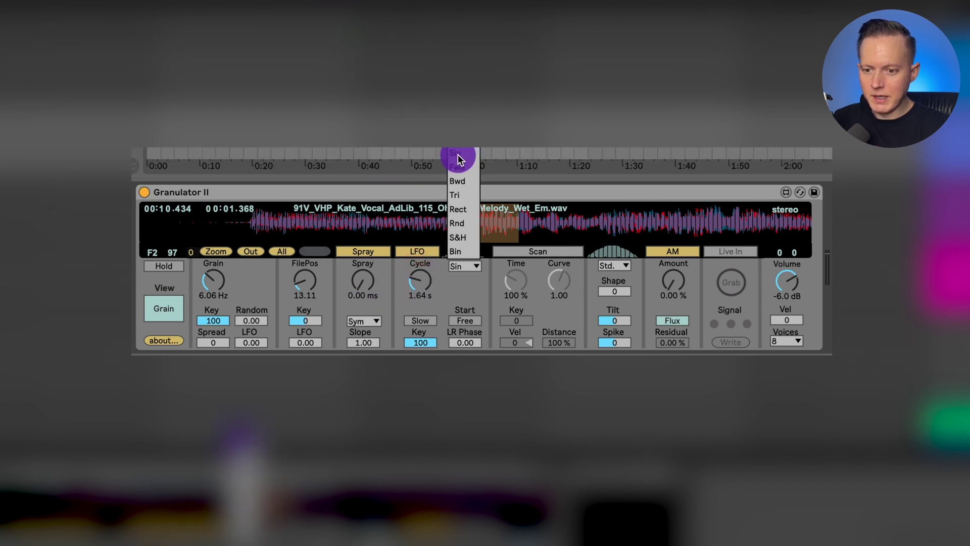
left_click(465, 268)
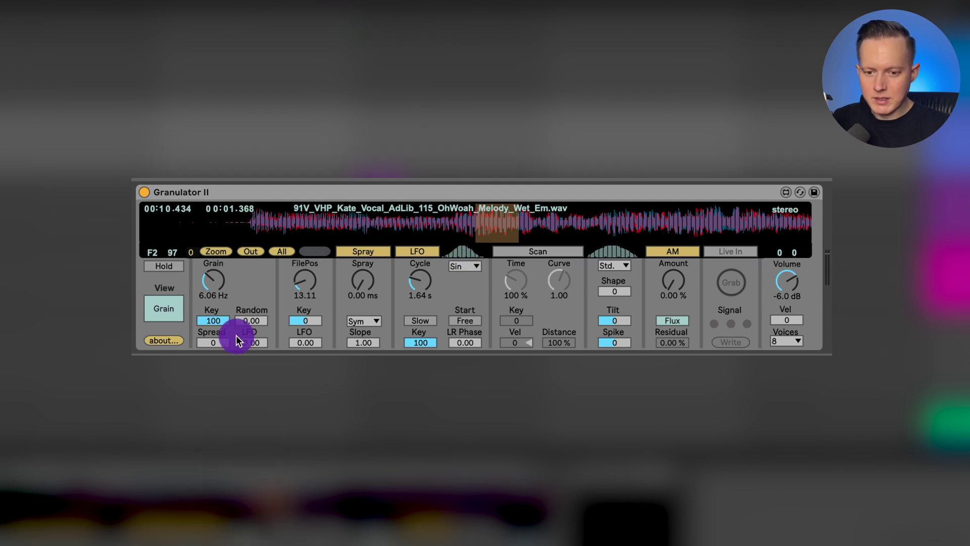
left_click_drag(246, 341, 275, 308)
double_click(250, 342)
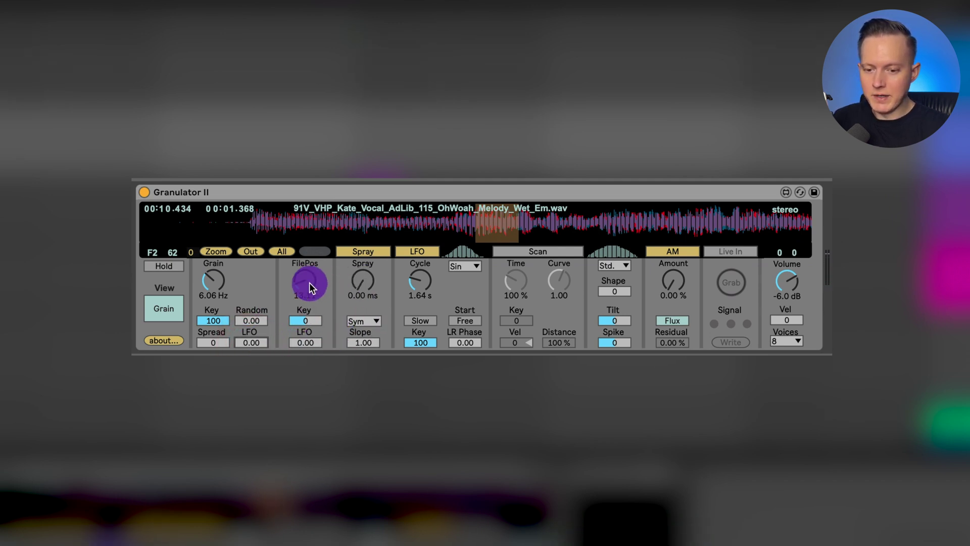
left_click(418, 251)
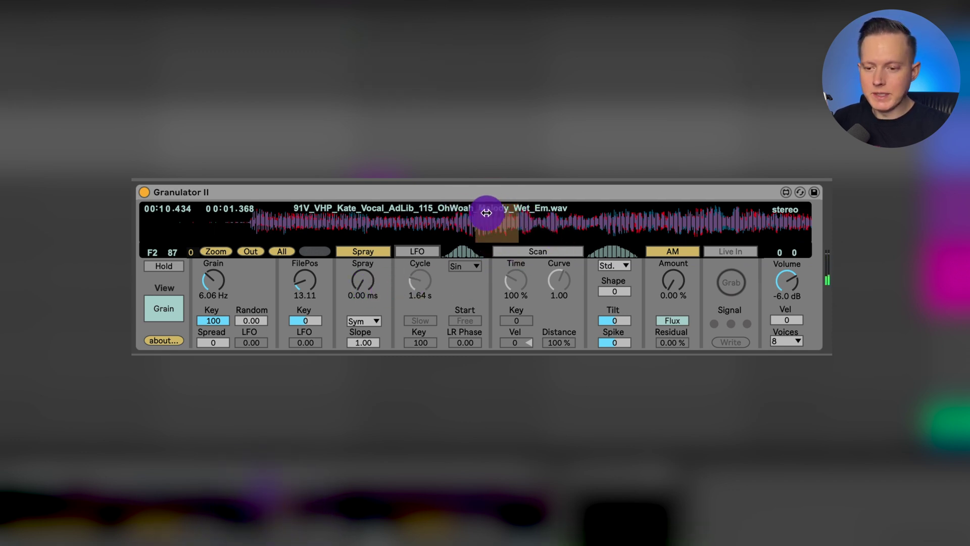
Set the spray to 171 ms and raise the grain rate to 10.5 Hz
mouse_move(356, 292)
left_mouse_down()
mouse_move(364, 256)
mouse_move(365, 290)
mouse_move(363, 261)
left_mouse_up()
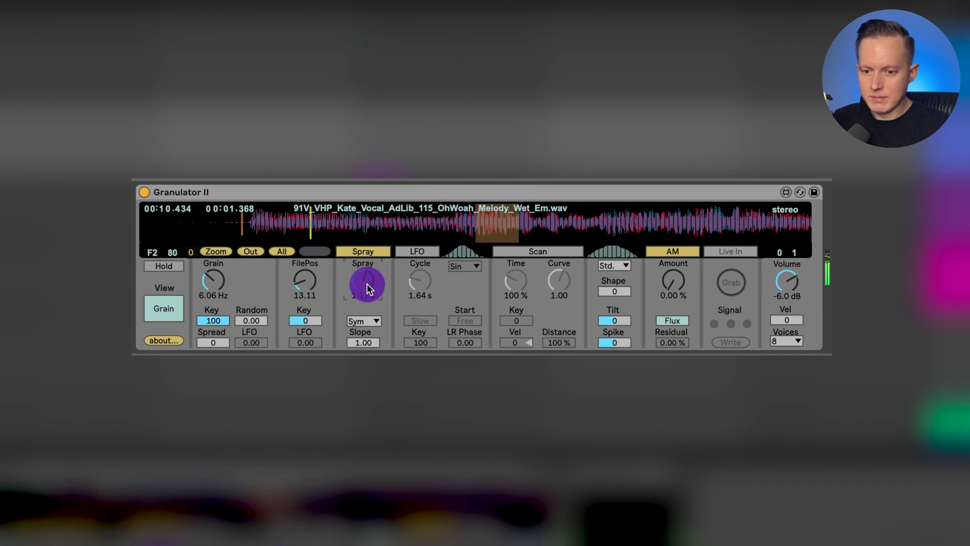
mouse_move(367, 288)
left_mouse_down()
mouse_move(364, 263)
mouse_move(368, 313)
left_mouse_up()
left_click_drag(216, 277, 209, 272)
mouse_move(358, 280)
left_mouse_down()
mouse_move(357, 249)
mouse_move(414, 253)
mouse_move(391, 311)
left_mouse_up()
Try the Right and Left spray directions, and return the direction to Sym
left_click(374, 321)
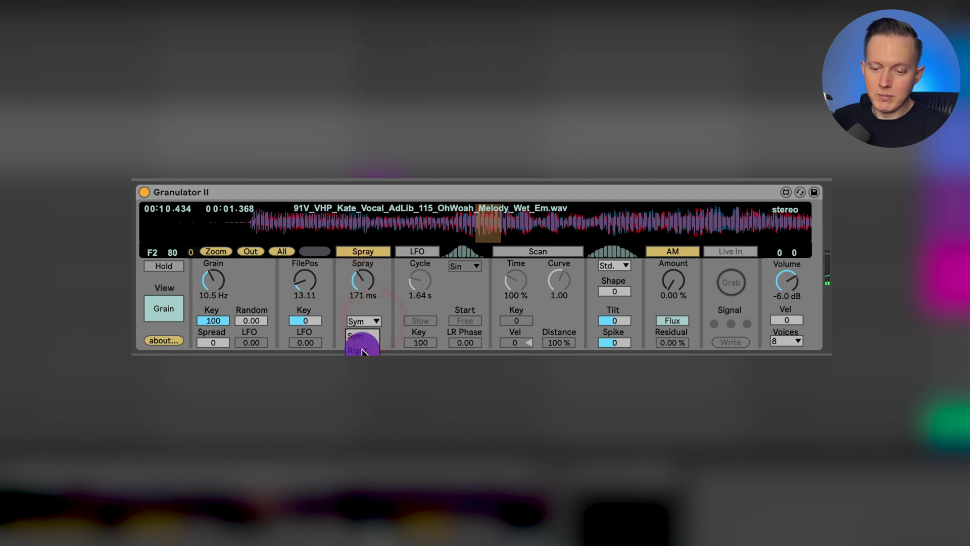
left_click(360, 350)
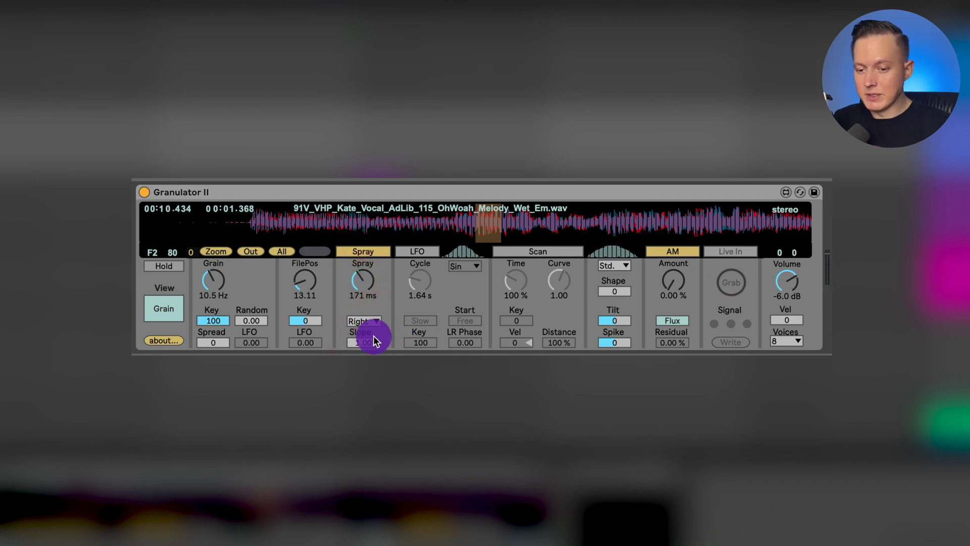
left_click(363, 321)
left_click(367, 349)
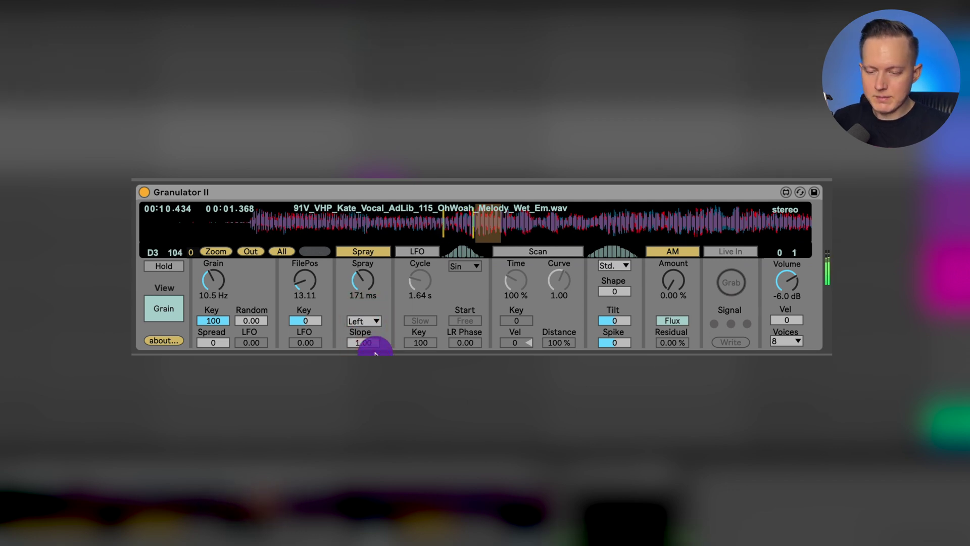
left_click(369, 321)
left_click(367, 337)
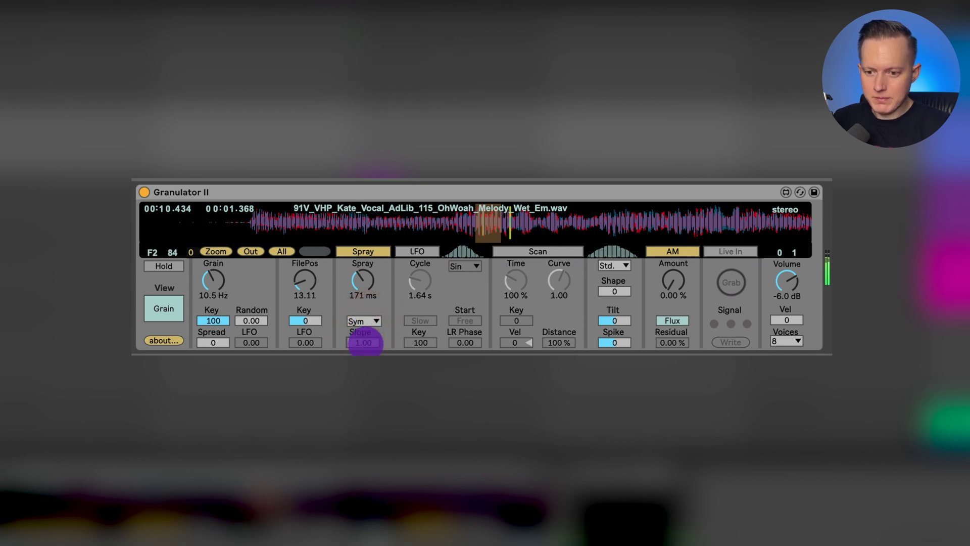
Try a different spray slope and reset it to 1.00
left_click_drag(365, 342, 383, 239)
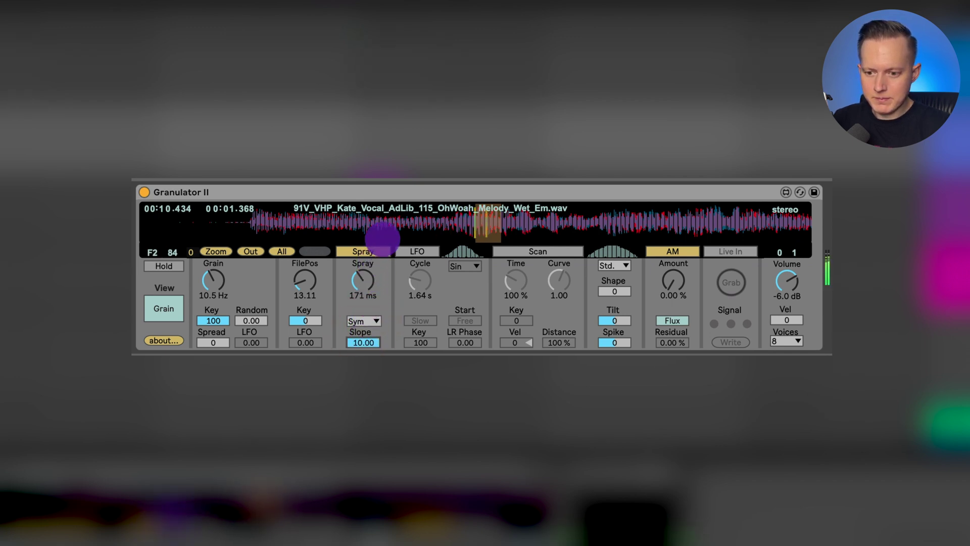
double_click(366, 343)
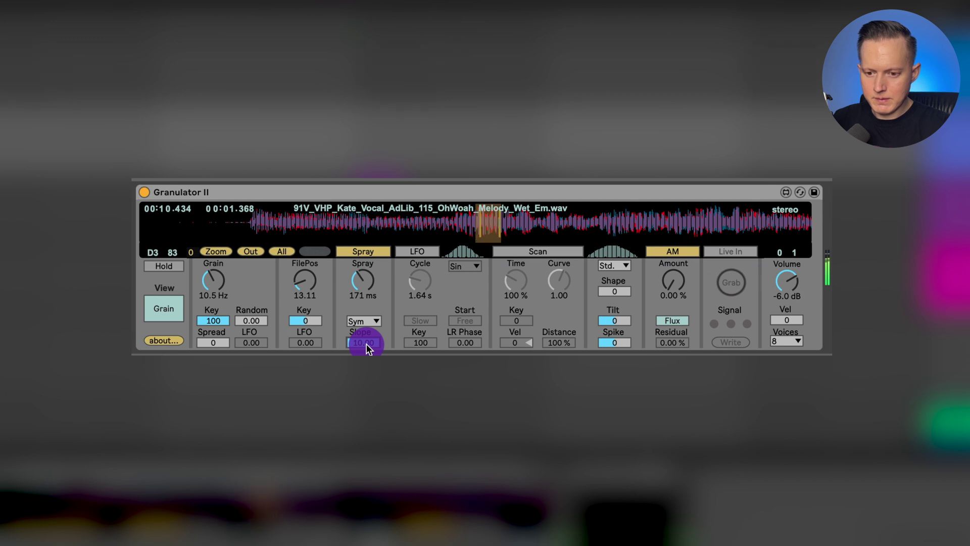
type("1.46")
left_click_drag(367, 370, 368, 377)
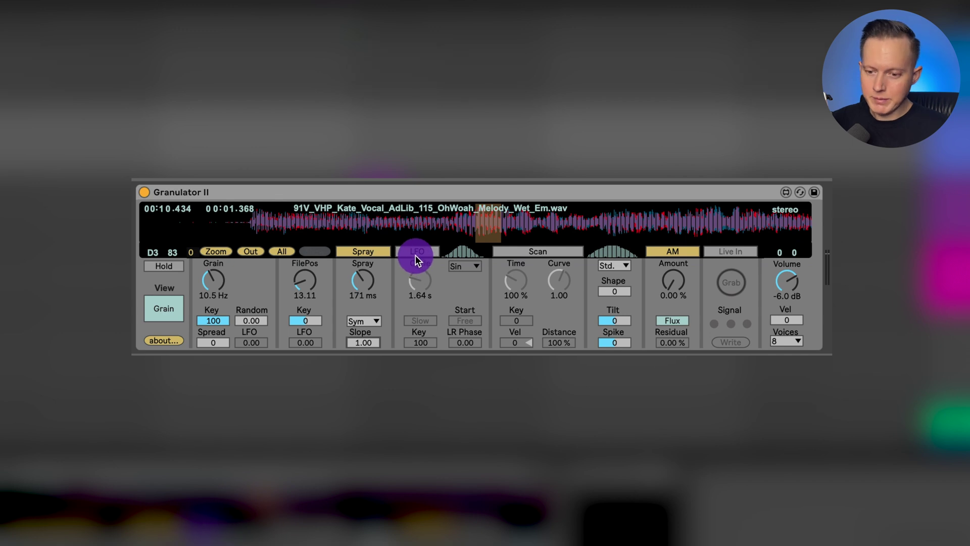
Enable Scan with the waveform shown wider, and set the scan time to 53.6 %
left_click(551, 254)
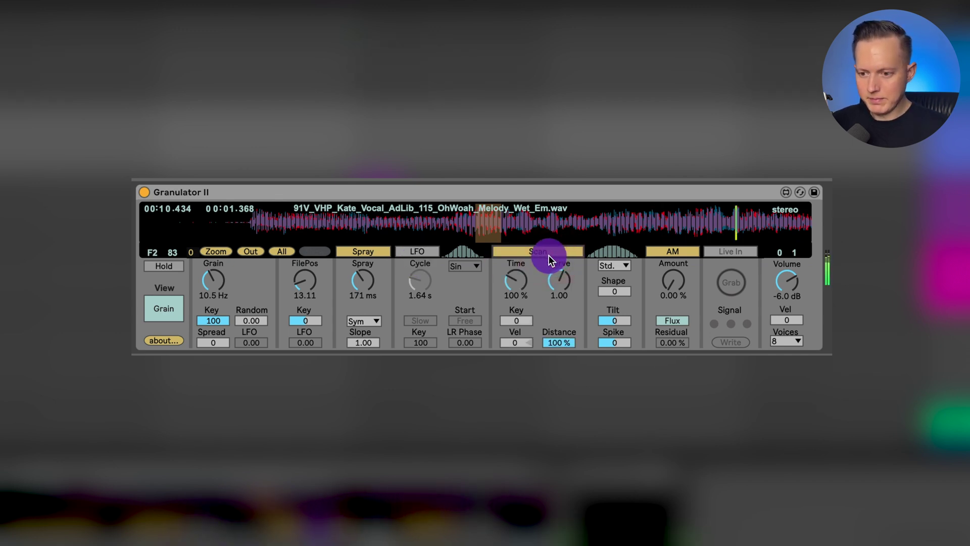
left_click(253, 251)
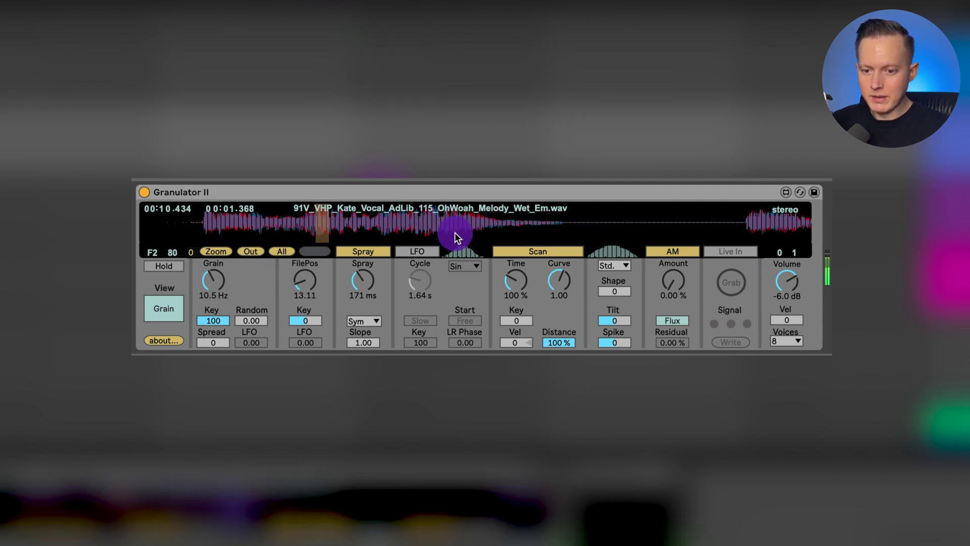
left_click_drag(557, 262, 517, 285)
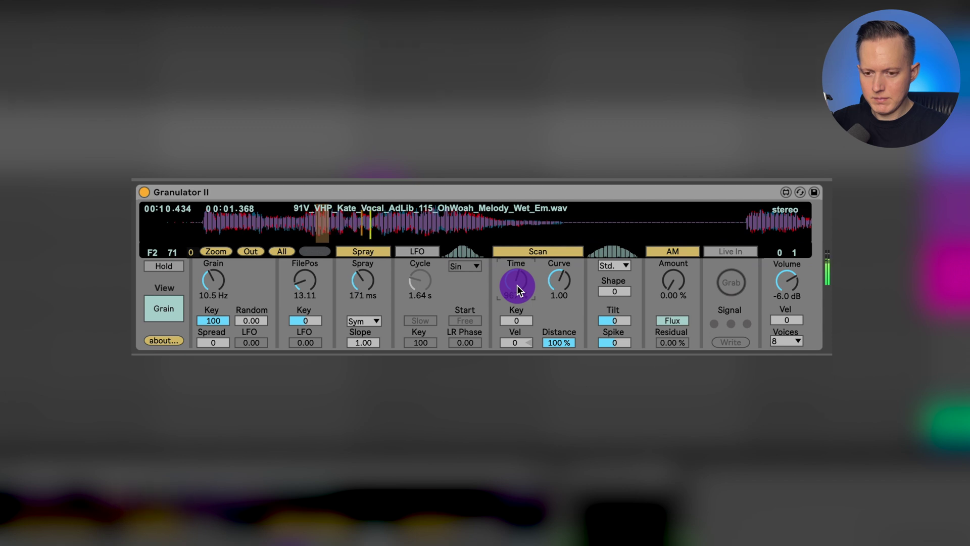
left_click_drag(515, 286, 516, 313)
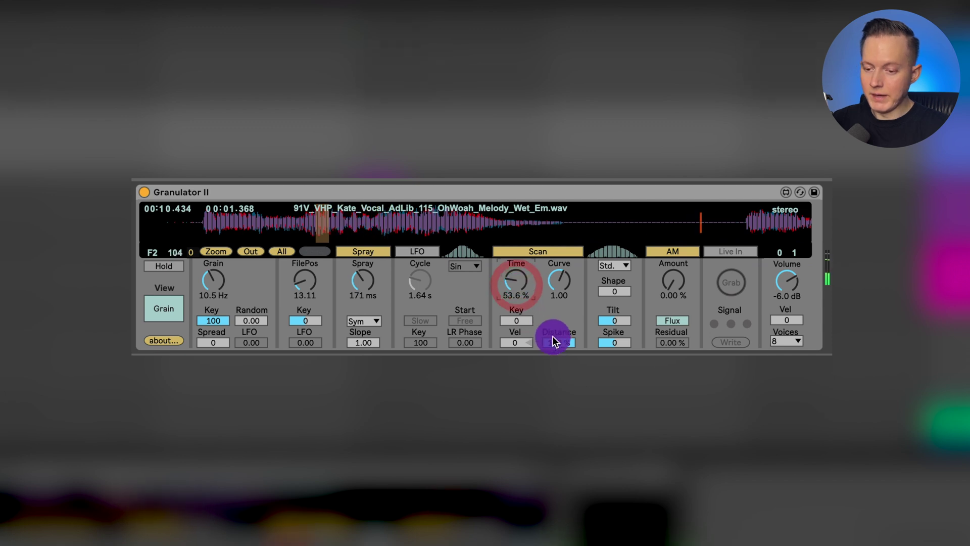
Try the scan distance at 0.06 % and the scan's velocity amount, and restore them to 100 % and 0
left_click_drag(558, 342, 558, 379)
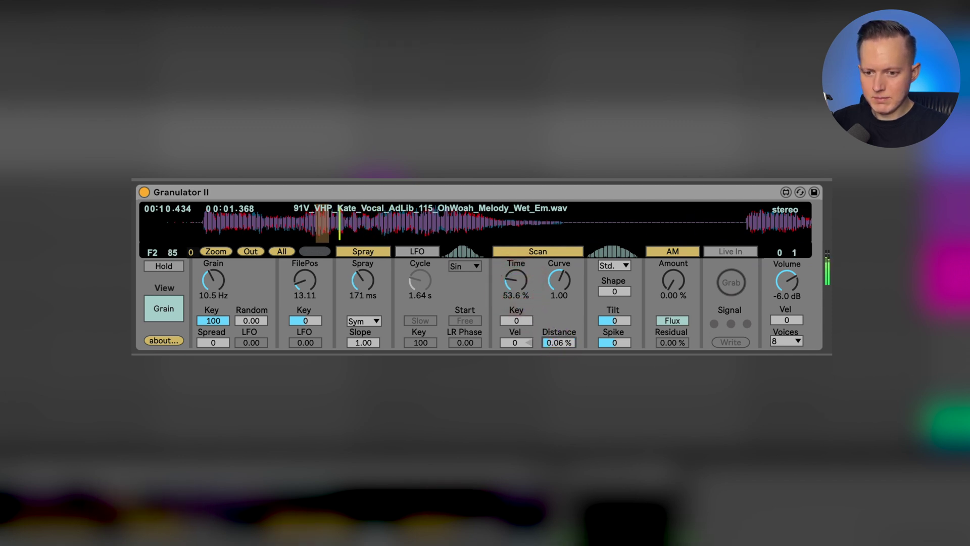
left_click_drag(559, 343, 558, 348)
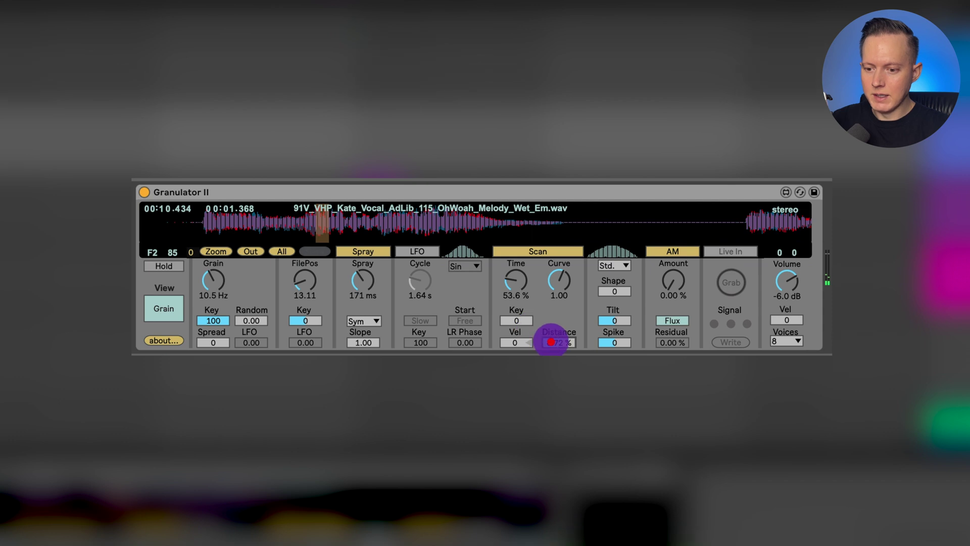
left_click(518, 344)
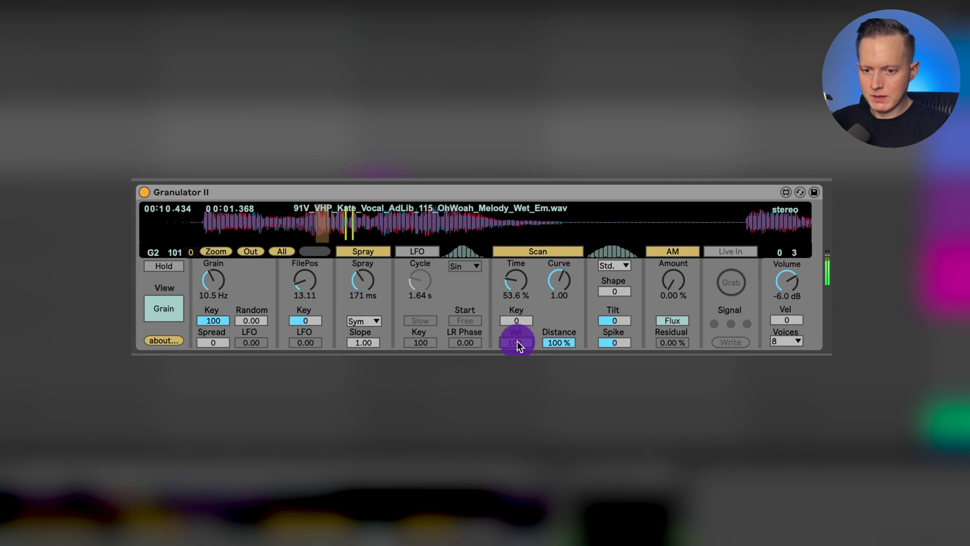
left_click(517, 338)
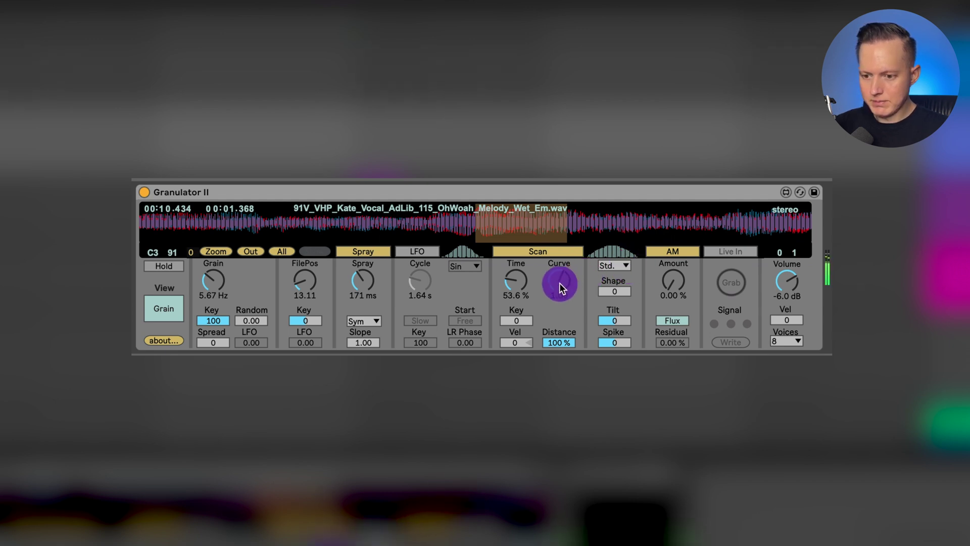
Turn off Spray and Scan
left_click(362, 251)
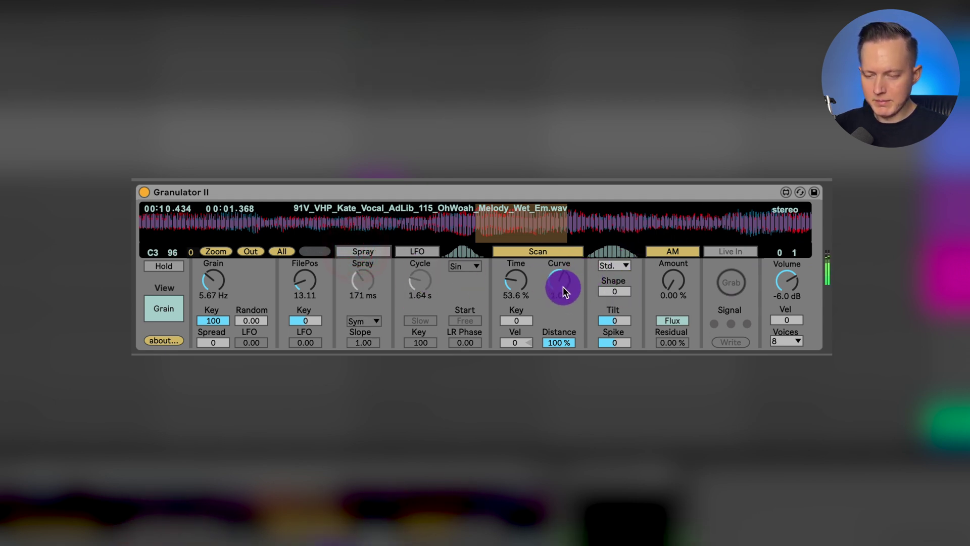
left_click(522, 252)
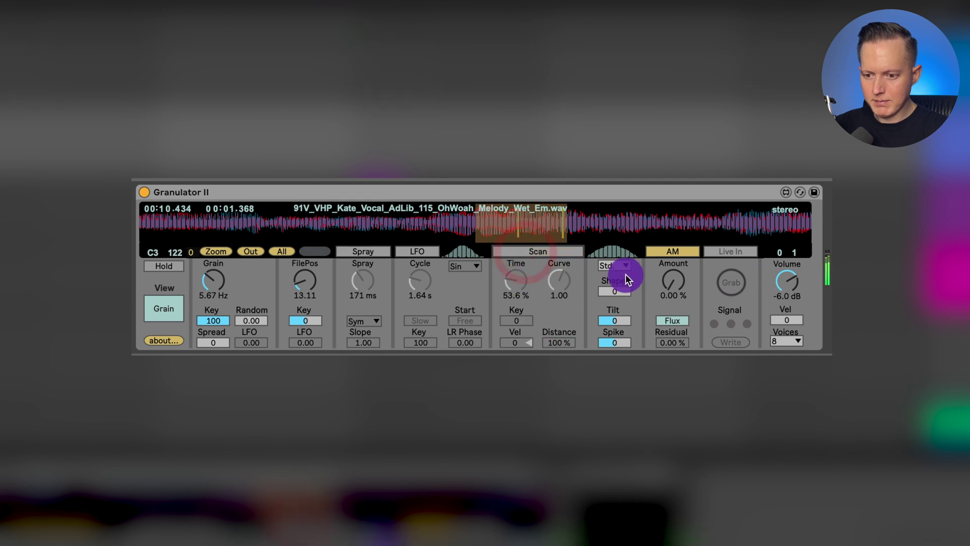
Try the Fall, Rise and Noiz grain window types, and return the window to Std
left_click(628, 268)
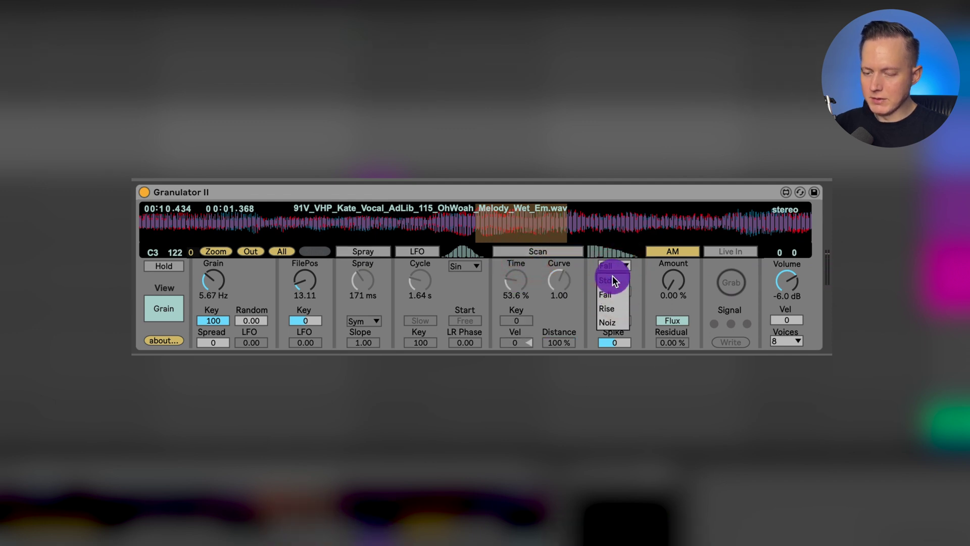
left_click(621, 270)
left_click(619, 267)
left_click(617, 294)
left_click(622, 265)
left_click(614, 308)
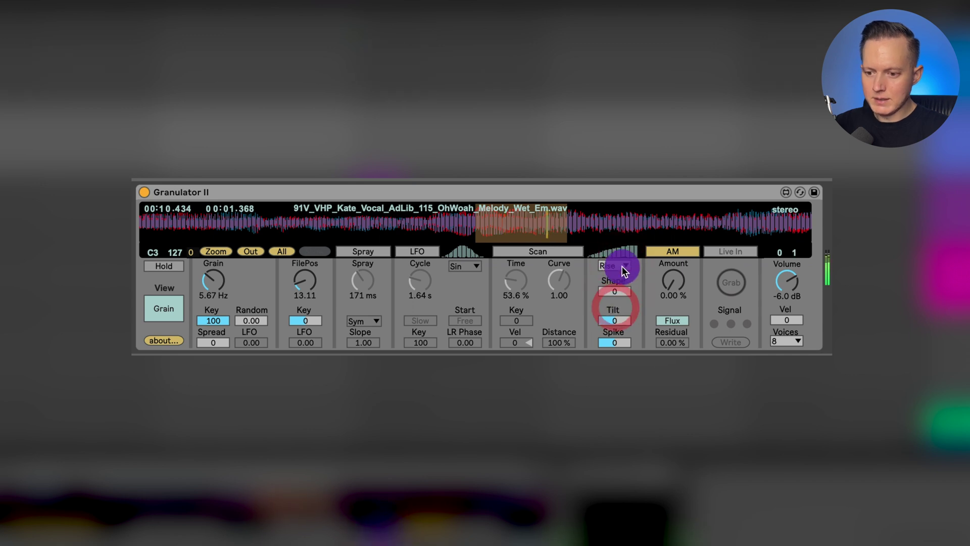
left_click(621, 265)
left_click(619, 323)
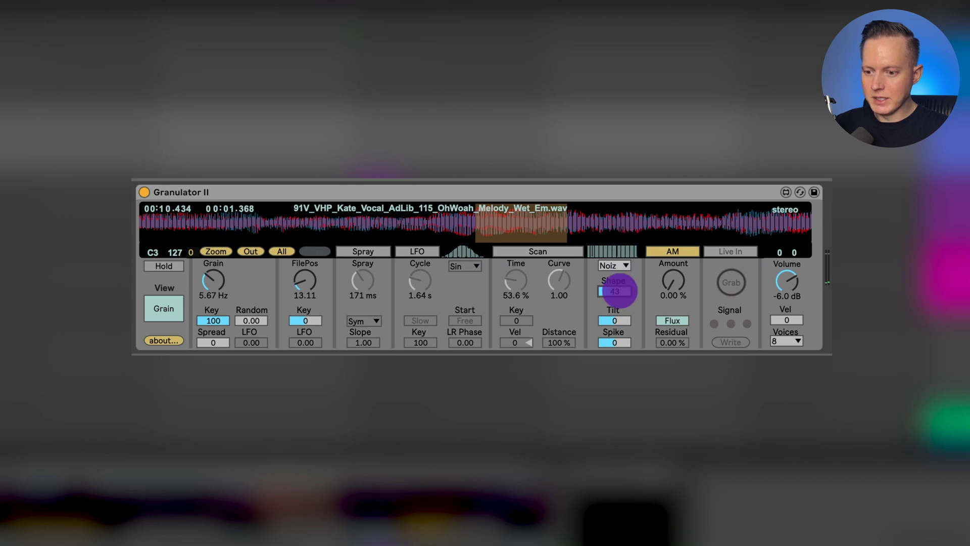
left_click(614, 265)
left_click(612, 279)
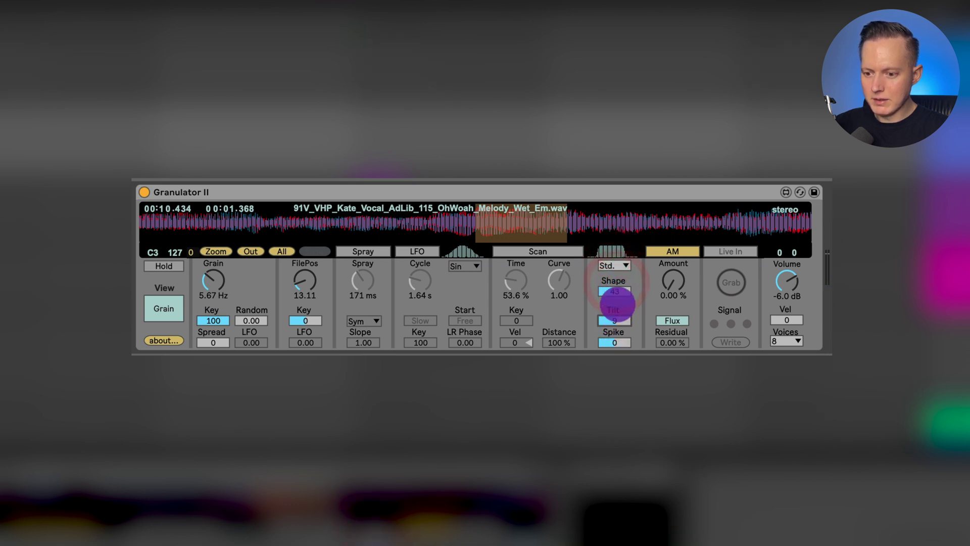
Try the grain window's Shape, Tilt and Spike amounts, and reset them to 0
left_click_drag(626, 240, 625, 291)
left_click_drag(619, 344, 626, 322)
double_click(617, 339)
double_click(621, 290)
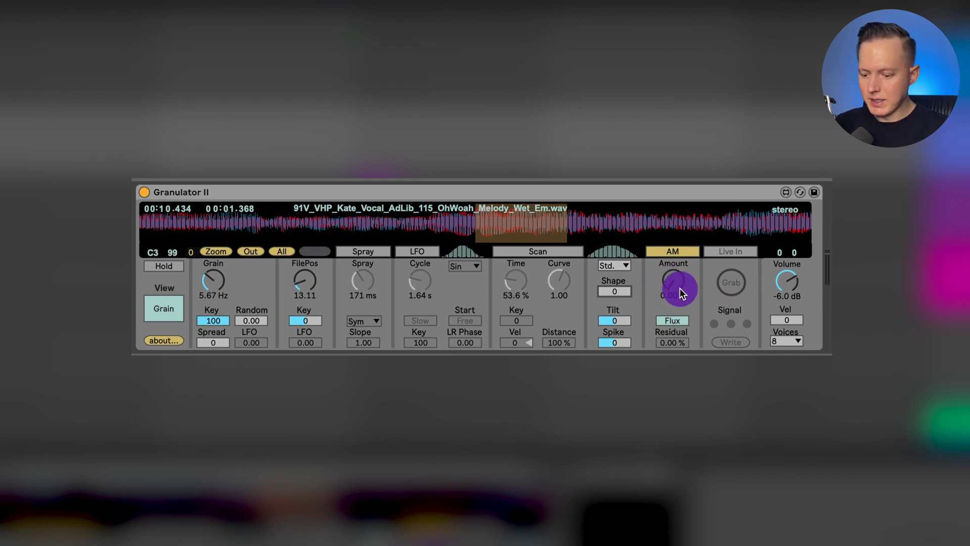
Switch the AM mode from Flux to Void and set the AM amount to 52.0 %
mouse_move(680, 292)
left_mouse_down()
mouse_move(688, 211)
mouse_move(693, 269)
mouse_move(675, 283)
left_mouse_up()
left_click(672, 320)
left_click(675, 320)
left_click(675, 321)
left_click(678, 322)
left_click(683, 322)
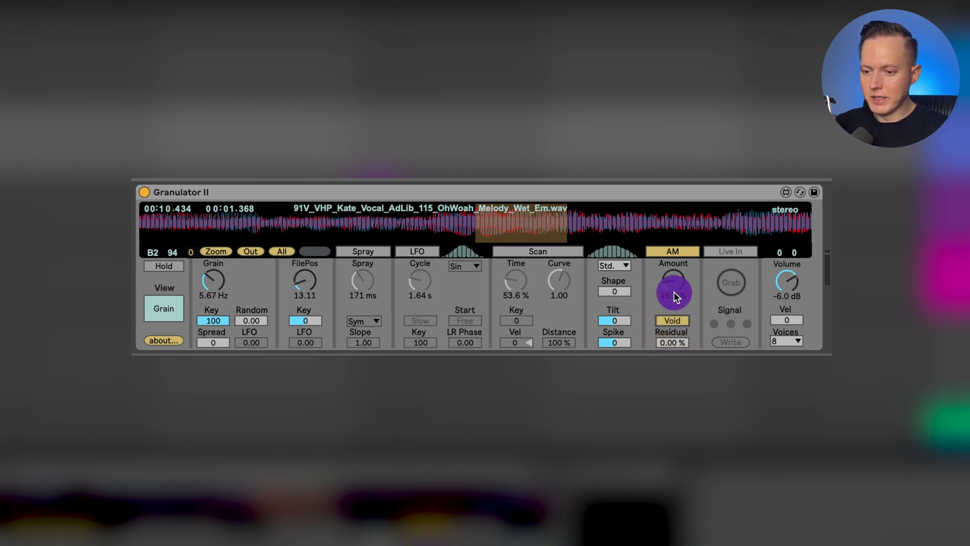
left_click_drag(674, 295, 687, 257)
Try several AM residual values, including 9 %, set it to 100 %, and turn AM off
left_click_drag(663, 343, 686, 261)
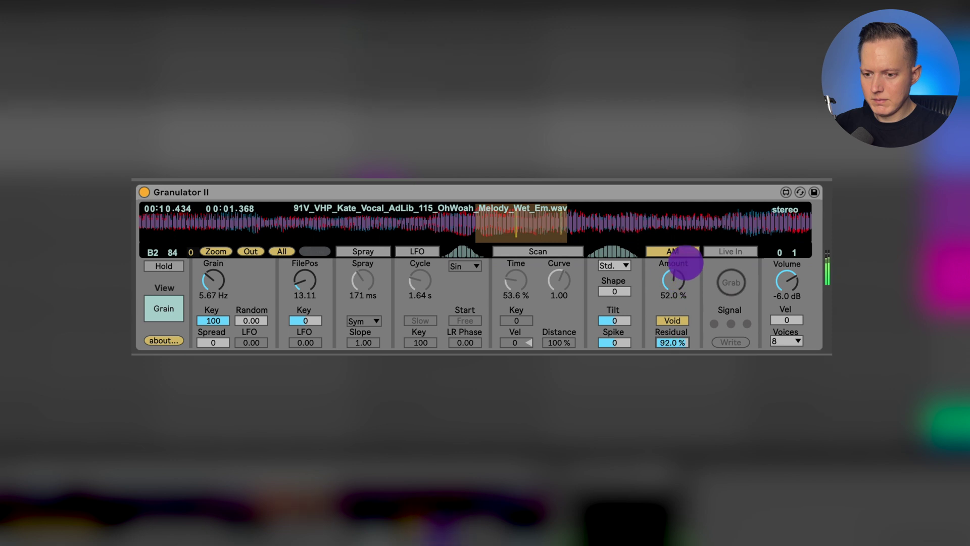
left_click(682, 342)
left_click(672, 345)
left_click(670, 342)
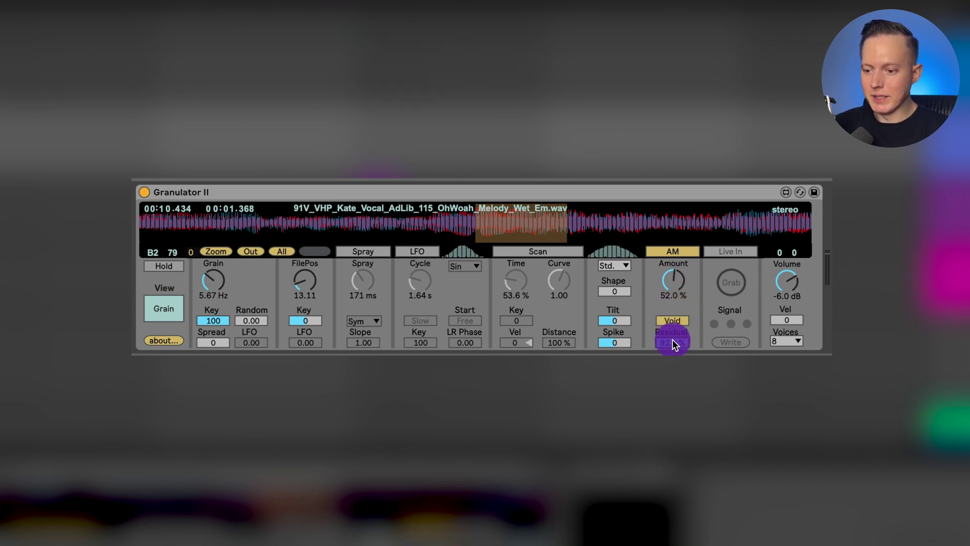
type("33")
key("Return")
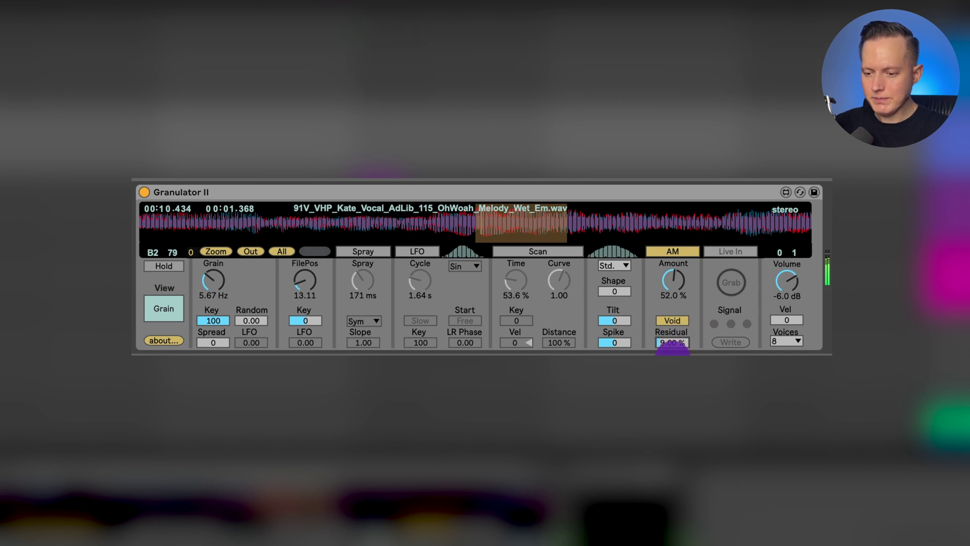
left_click_drag(671, 348, 674, 276)
left_click(676, 251)
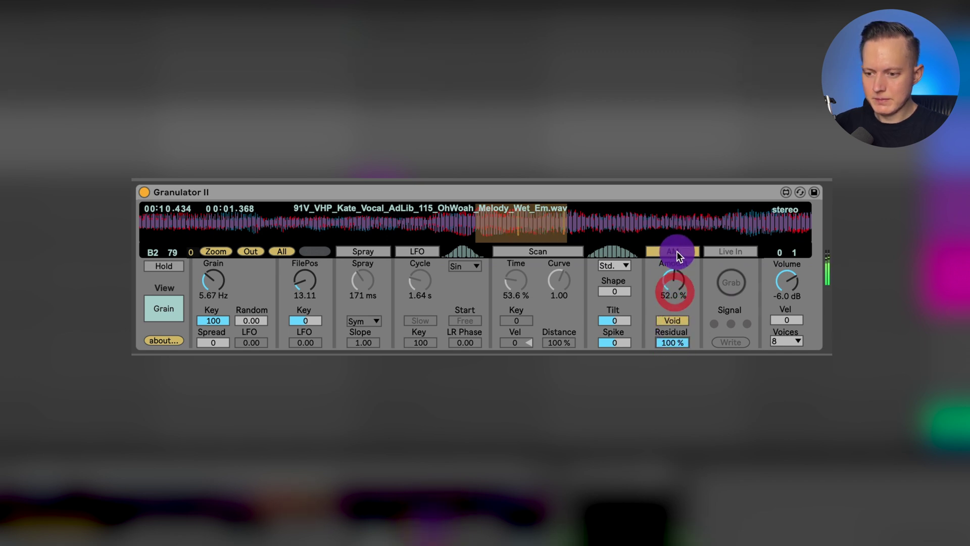
Toggle Live In on and off, and show Granulator II's Filter view with the amp envelope's attack selected
left_click(740, 260)
left_click(736, 256)
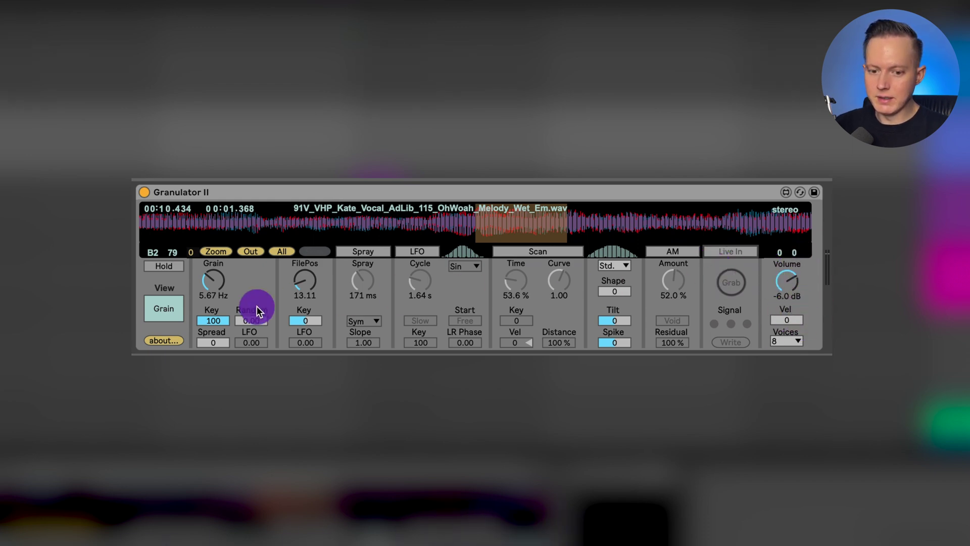
left_click(159, 305)
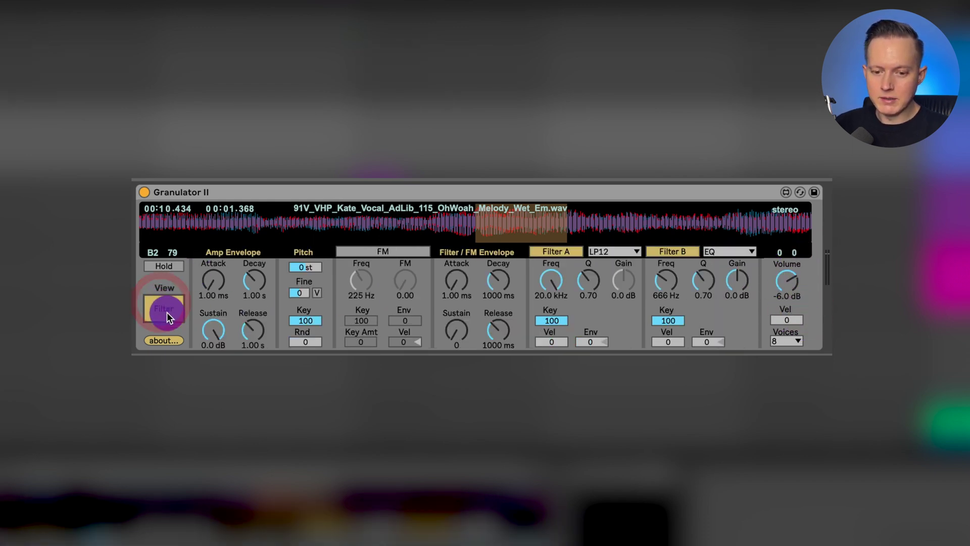
left_click(166, 309)
left_click(161, 307)
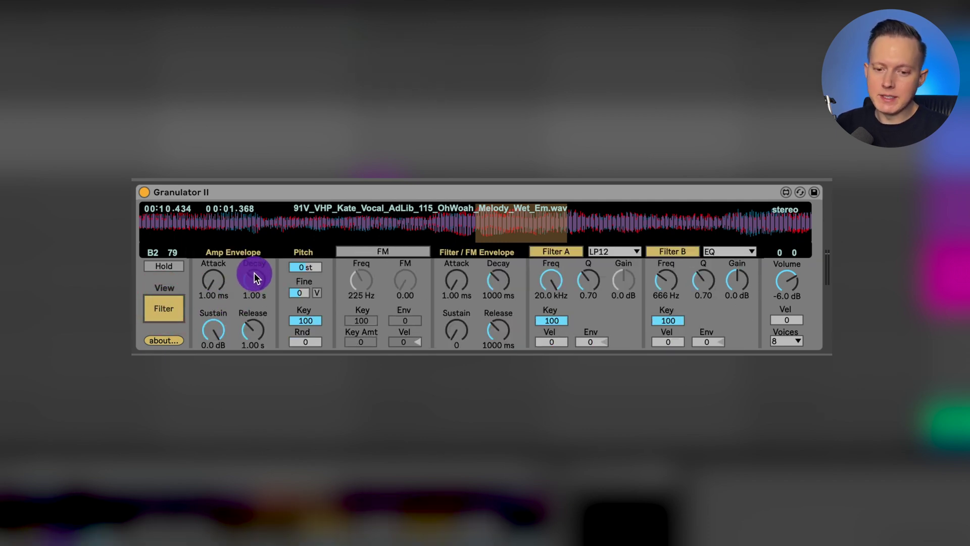
left_click(211, 279)
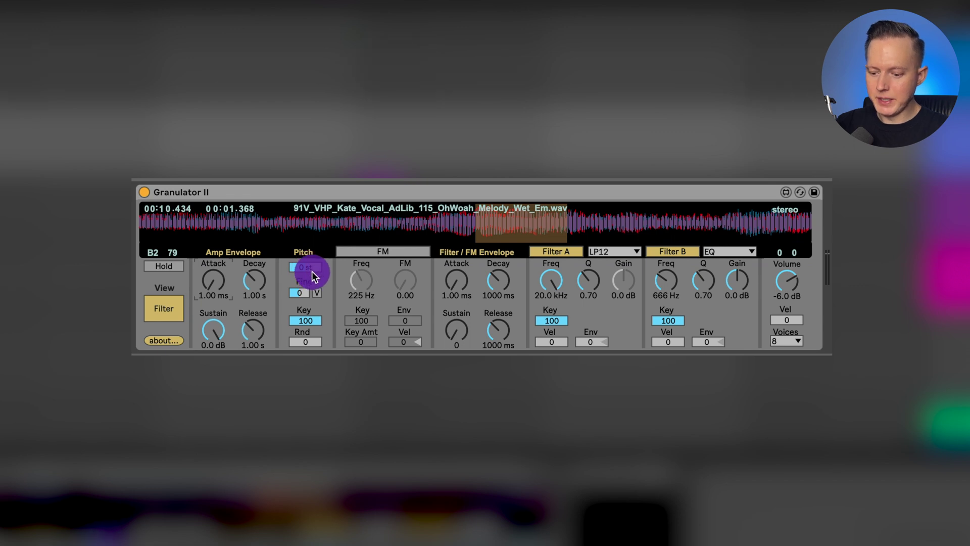
Try the pitch transposition and fine-tuning controls, and set the pitch key tracking to 0 and back to 100
mouse_move(311, 269)
left_mouse_down()
mouse_move(303, 295)
mouse_move(310, 277)
left_mouse_up()
double_click(303, 294)
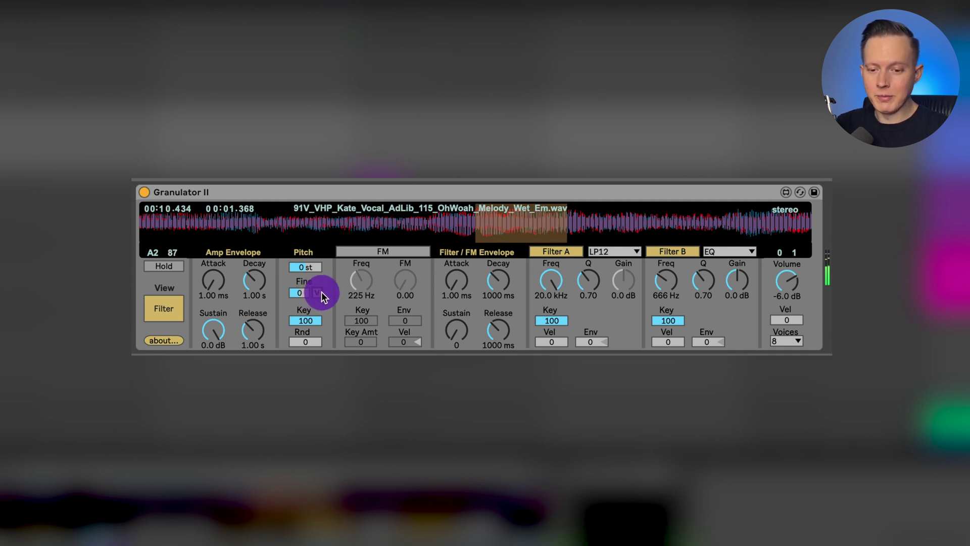
left_click(319, 294)
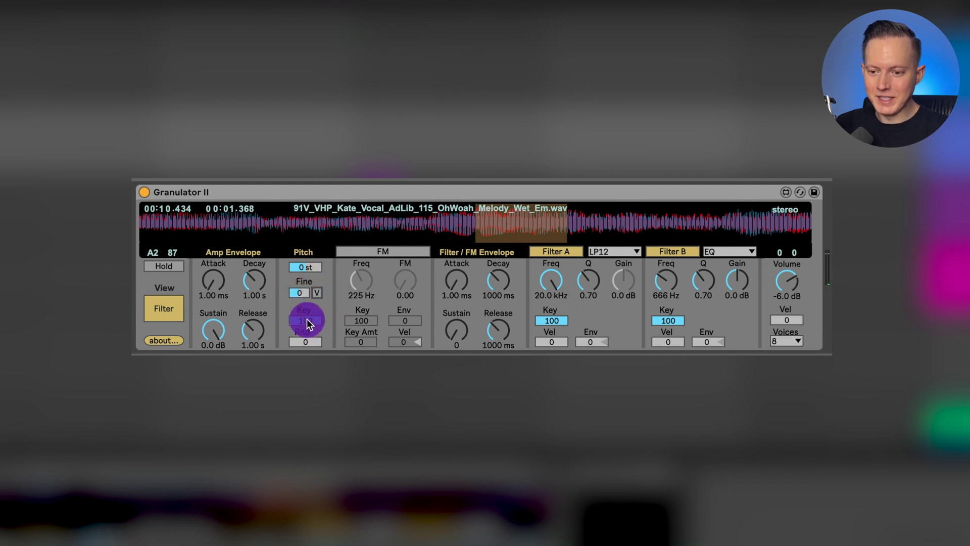
left_click(307, 319)
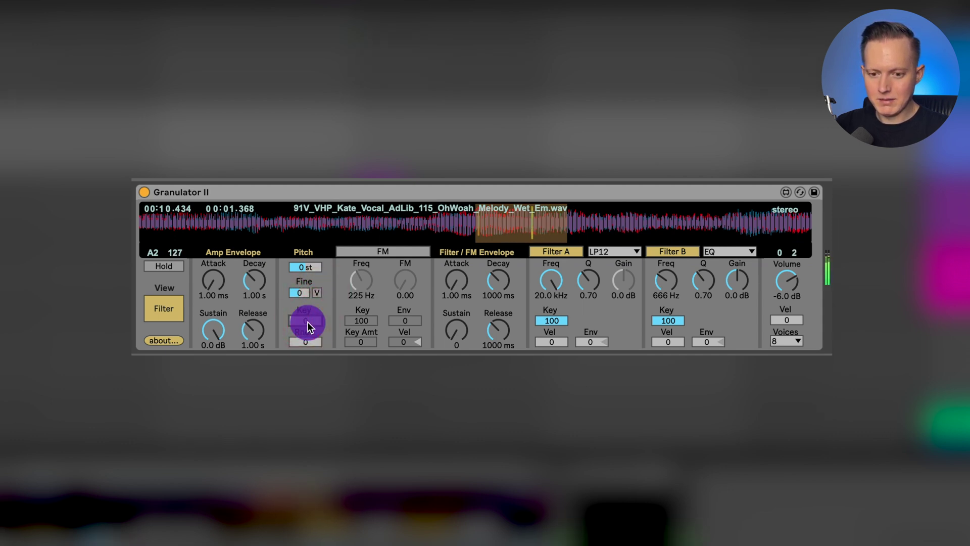
left_click_drag(307, 322, 307, 218)
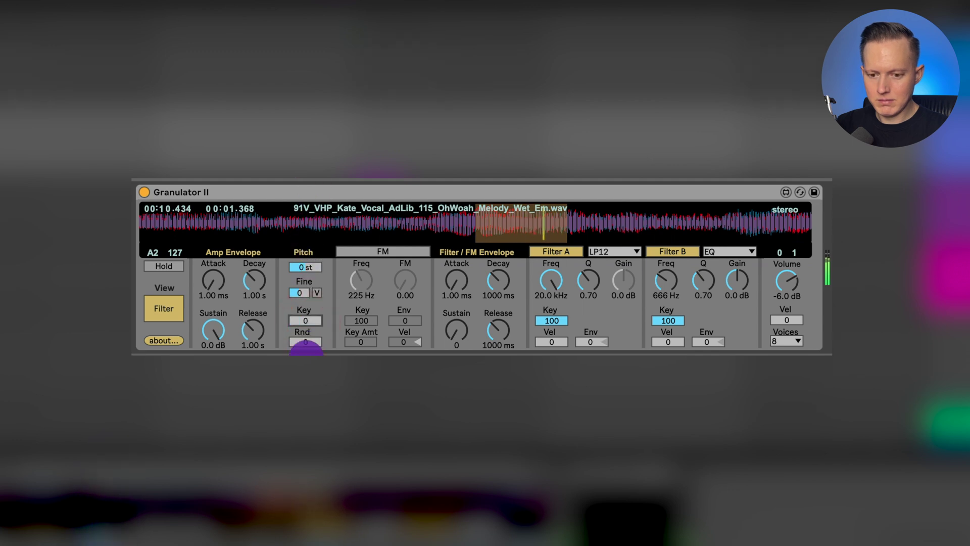
Try pitch randomness amounts of 43 and 49, and reset the randomness to 0
left_click_drag(303, 342, 288, 191)
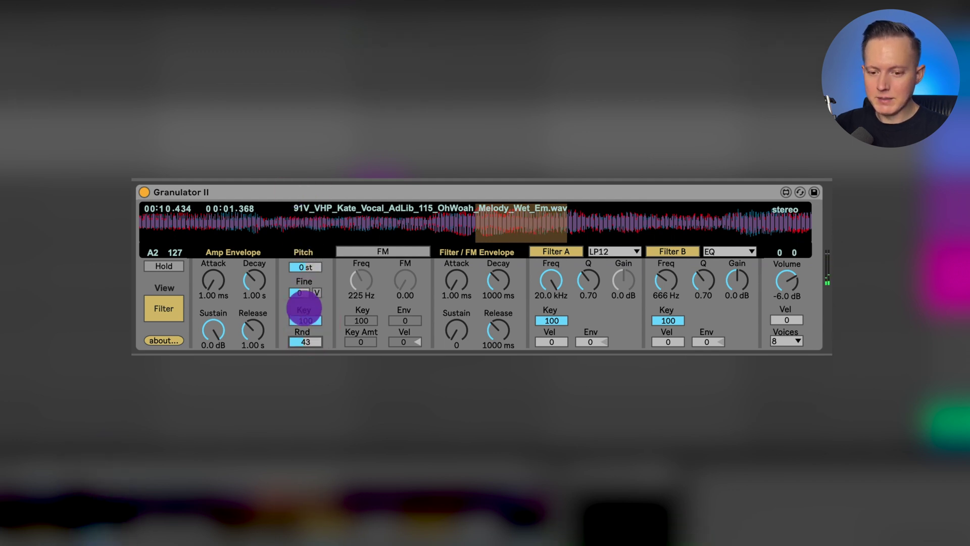
left_click(305, 342)
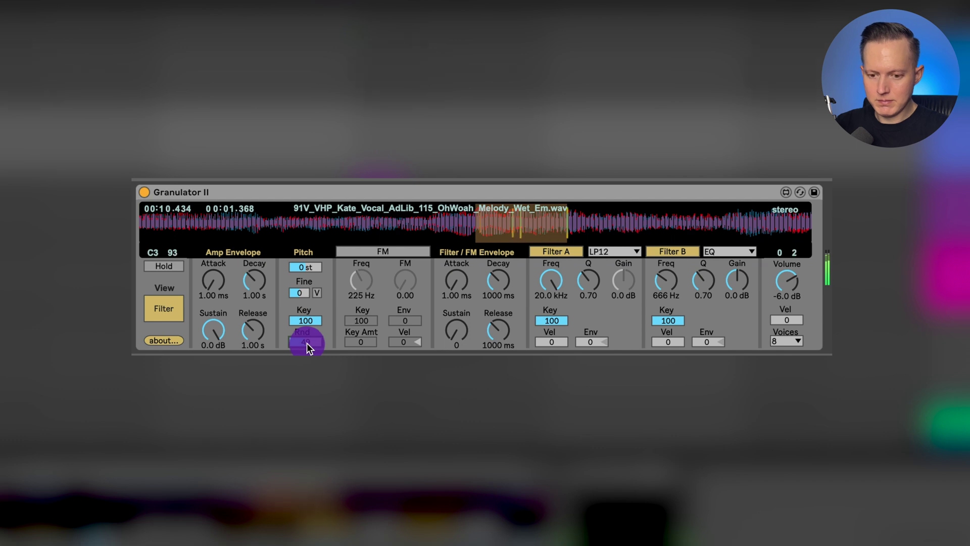
left_click(241, 295)
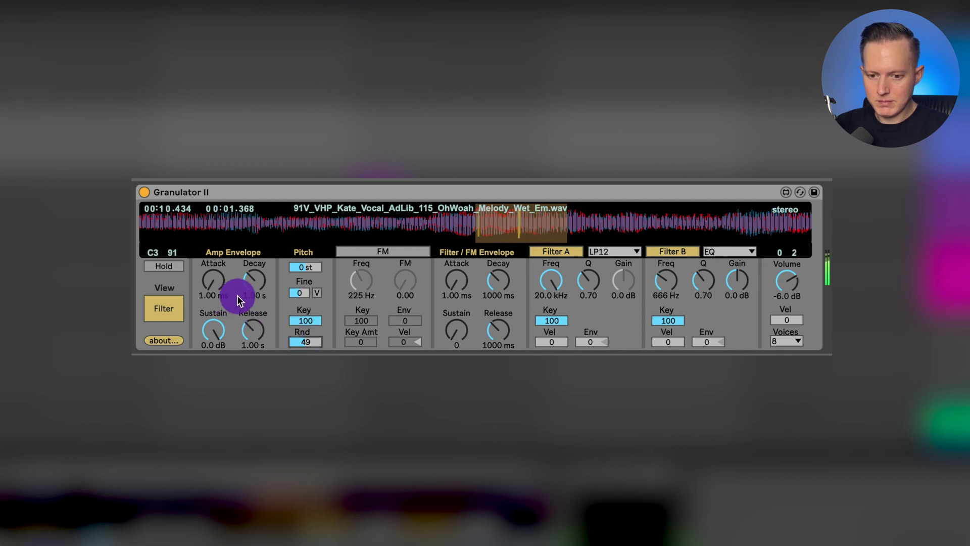
double_click(311, 341)
Turn on FM, set its frequency to 472 Hz and its FM amount to 1.13
left_click(416, 252)
left_click(402, 275)
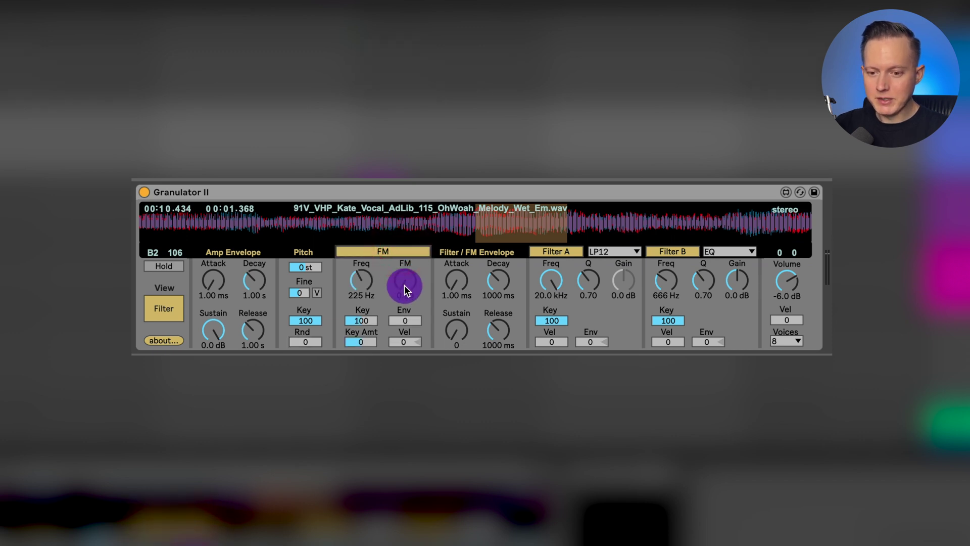
left_click_drag(405, 288, 418, 244)
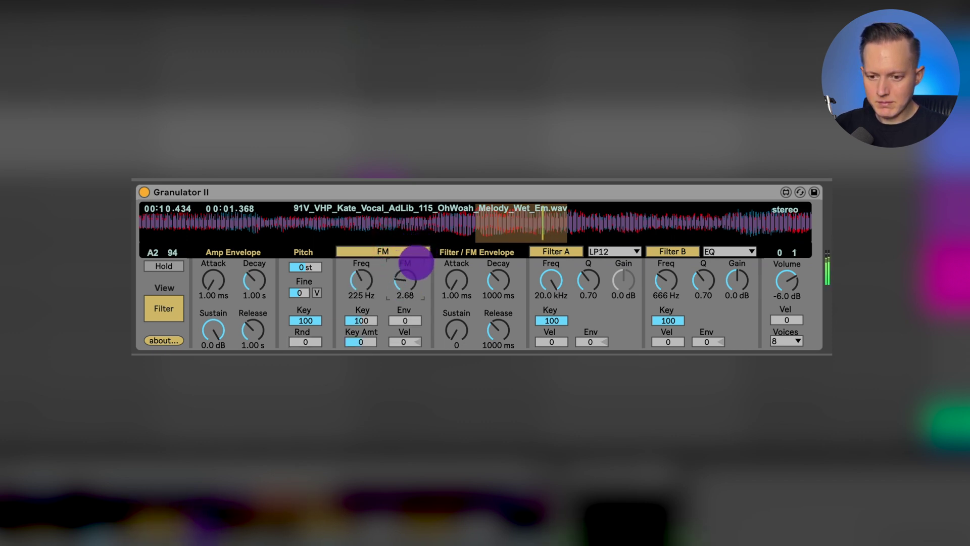
mouse_move(353, 280)
left_mouse_down()
mouse_move(353, 296)
mouse_move(362, 259)
mouse_move(369, 282)
left_mouse_up()
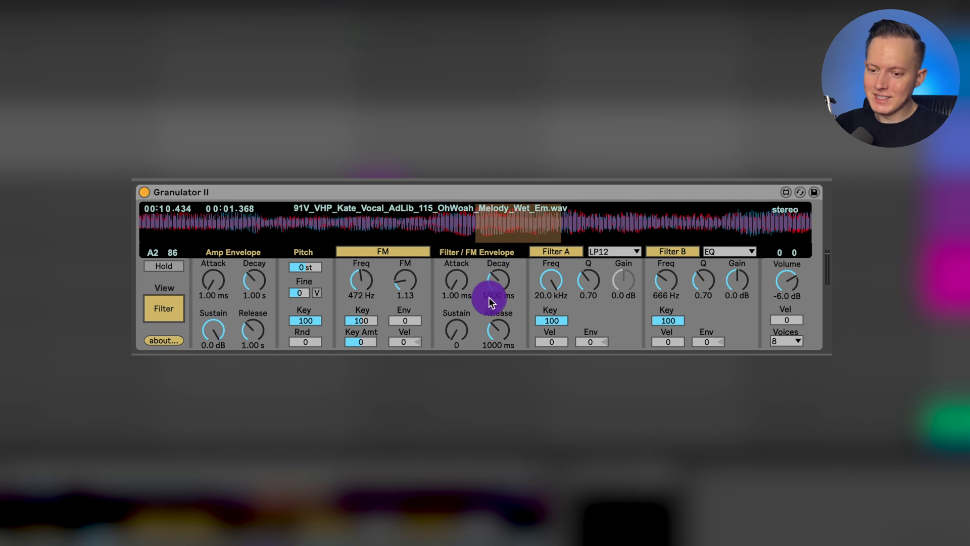
Try an FM envelope amount of 100 with 63.5 ms attack, 62.7 ms release and 6.18 FM amount, reset the envelope amount and turn FM off
mouse_move(398, 320)
left_mouse_down()
mouse_move(415, 314)
mouse_move(429, 260)
mouse_move(411, 320)
left_mouse_up()
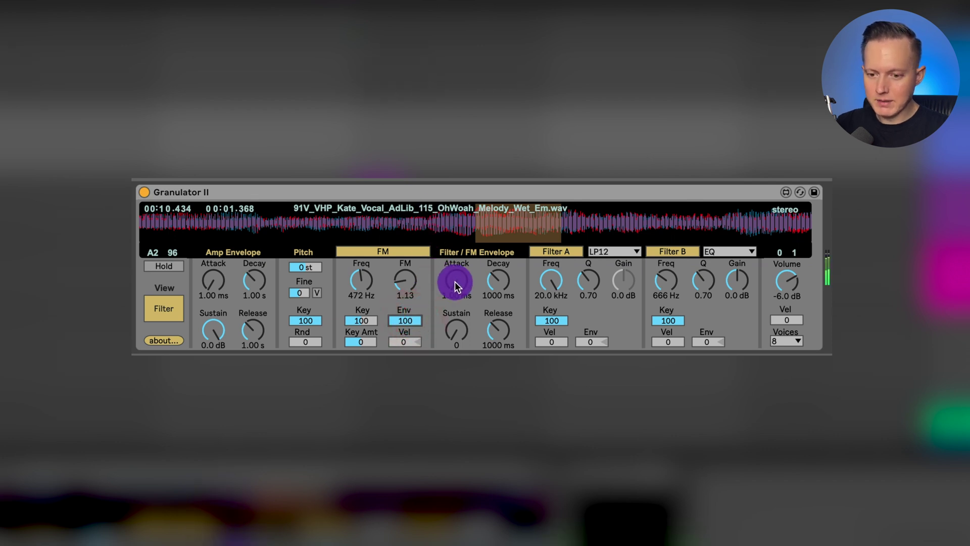
left_click_drag(406, 287, 459, 285)
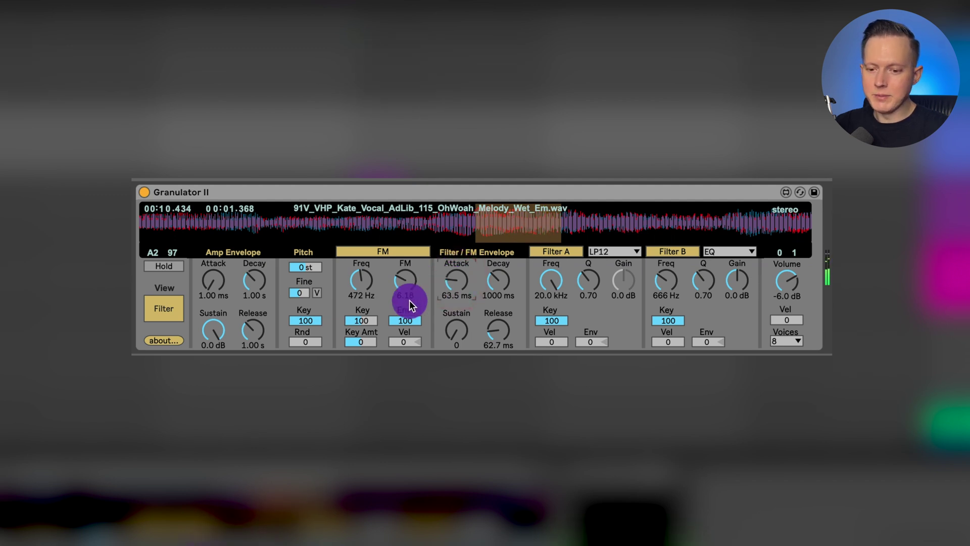
left_click(407, 320)
left_click(410, 251)
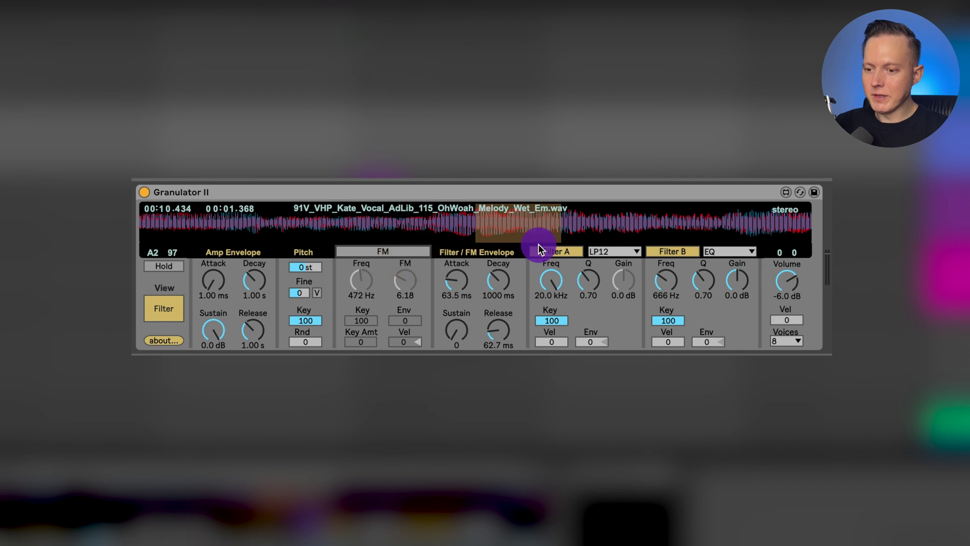
Examine the filter types offered for Filter A and Filter B
left_click(627, 251)
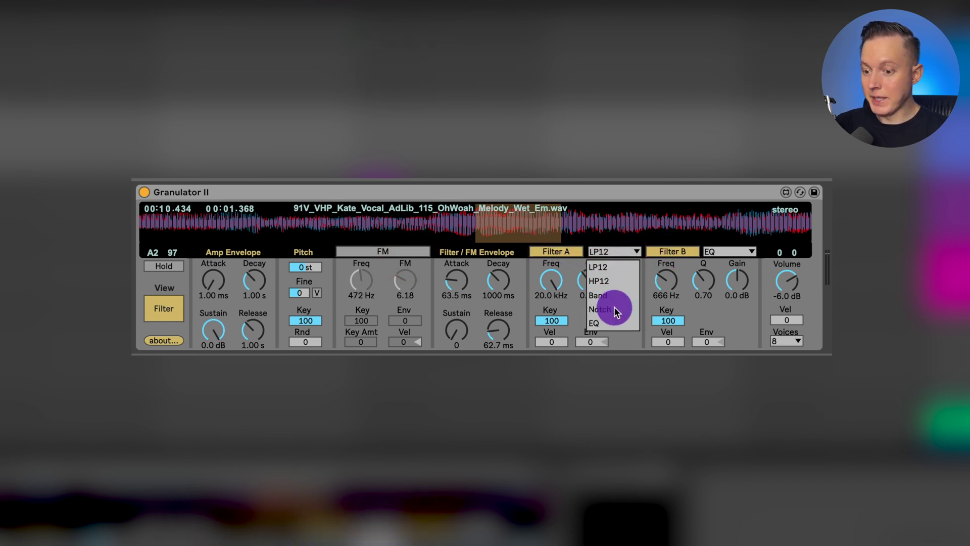
left_click(620, 251)
left_click(714, 251)
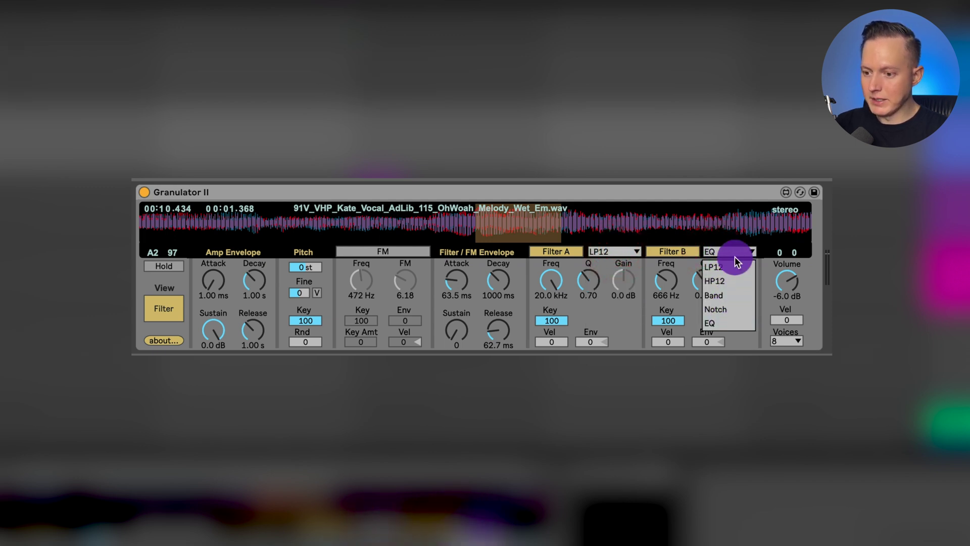
left_click(727, 253)
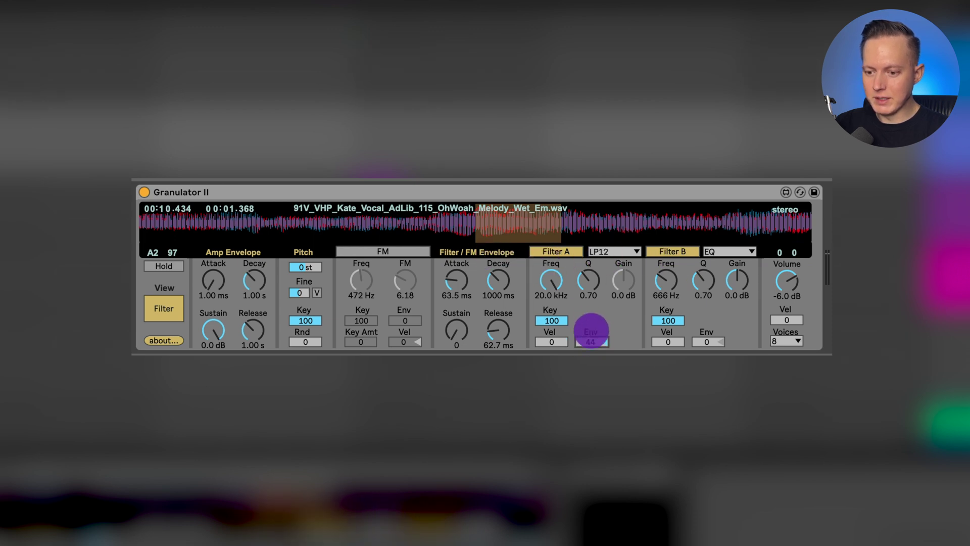
Set Filter A's frequency to 5.80 kHz and its envelope amount to 100
left_click_drag(591, 334, 592, 322)
double_click(591, 340)
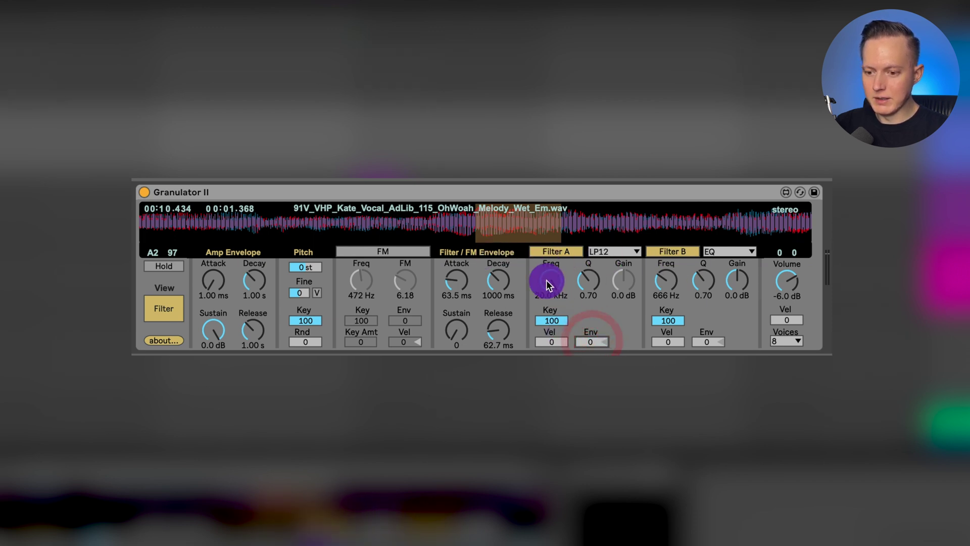
left_click_drag(549, 285, 587, 270)
left_click(592, 251)
left_click(611, 278)
left_click(595, 251)
left_click(595, 263)
Set the filter envelope's release to 801 ms and adjust its attack
left_click_drag(458, 281, 497, 314)
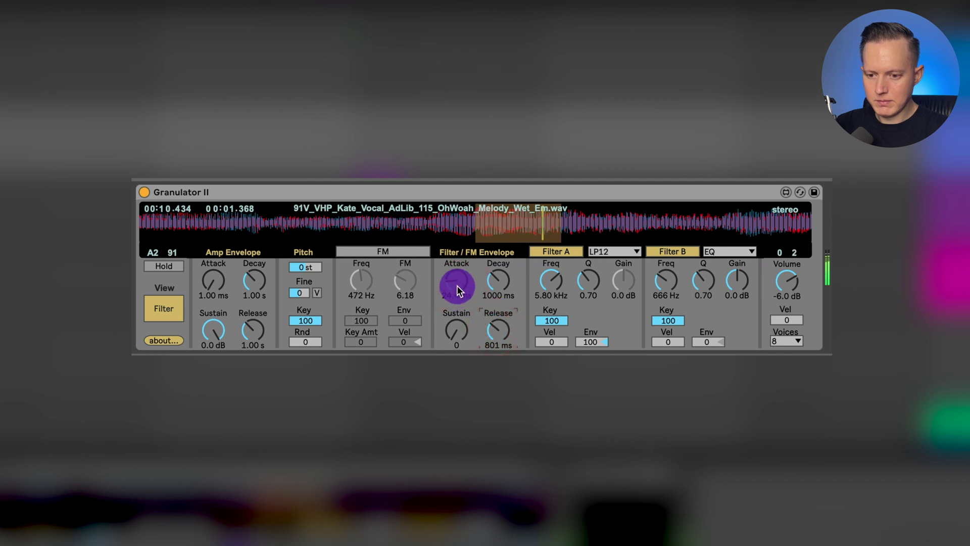
left_click_drag(457, 285, 456, 261)
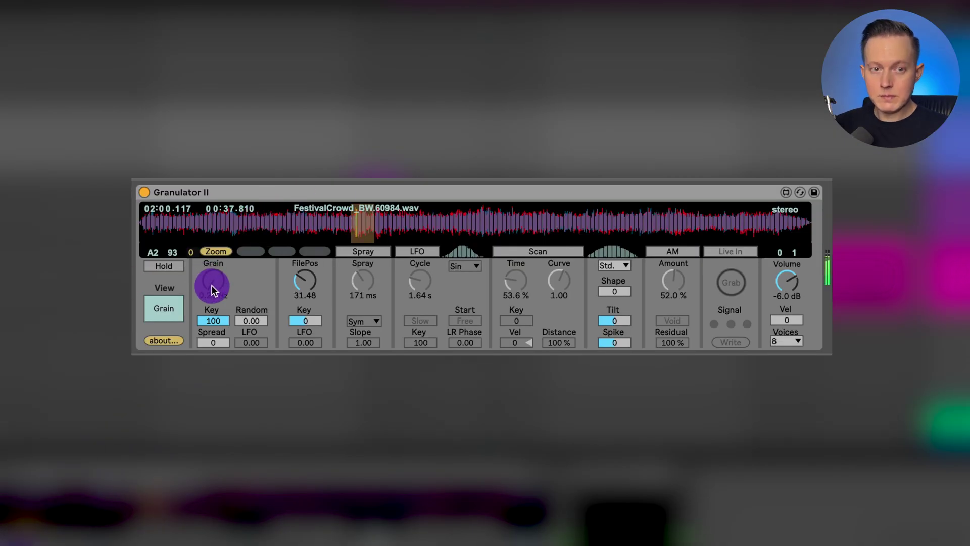
Raise the FestivalCrowd sample's grain rate to 120 Hz and zoom in on its waveform
left_click_drag(213, 290, 234, 235)
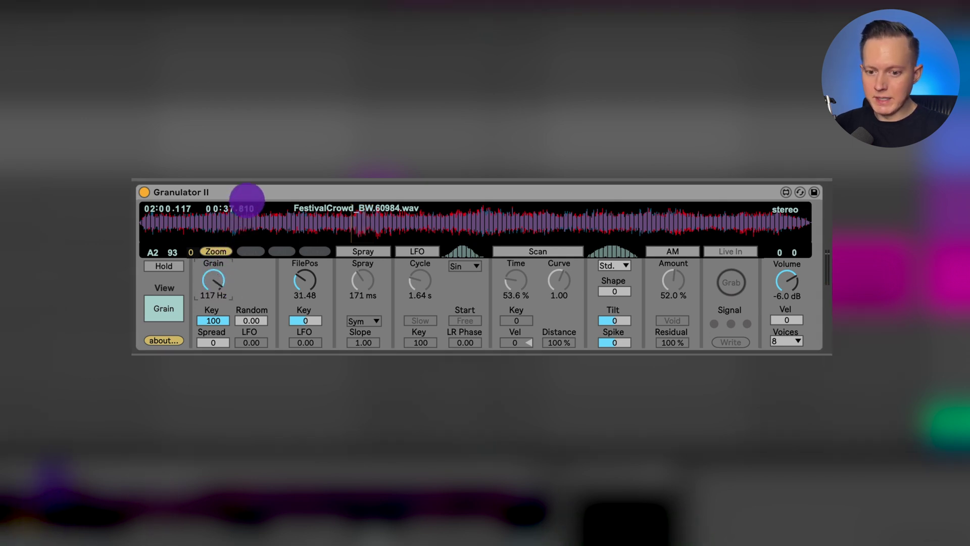
left_click(217, 248)
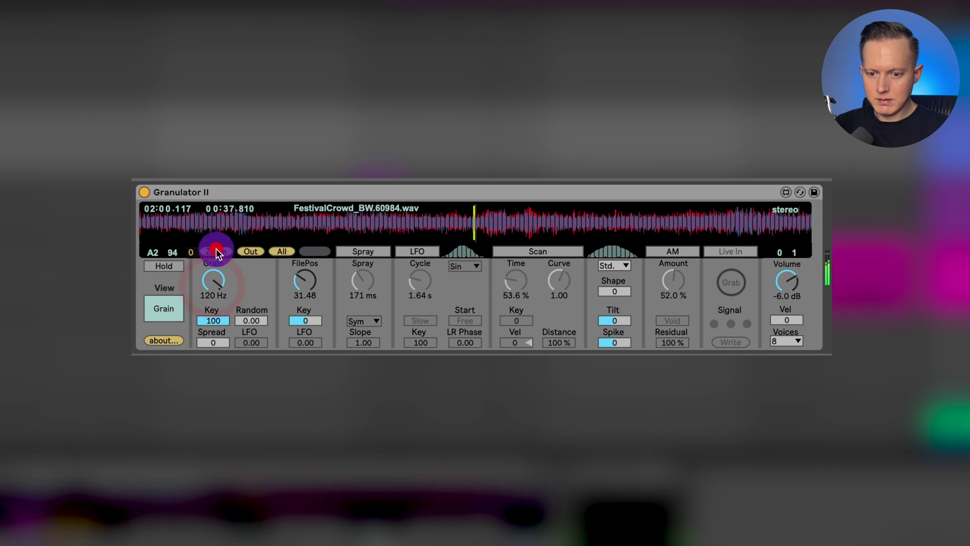